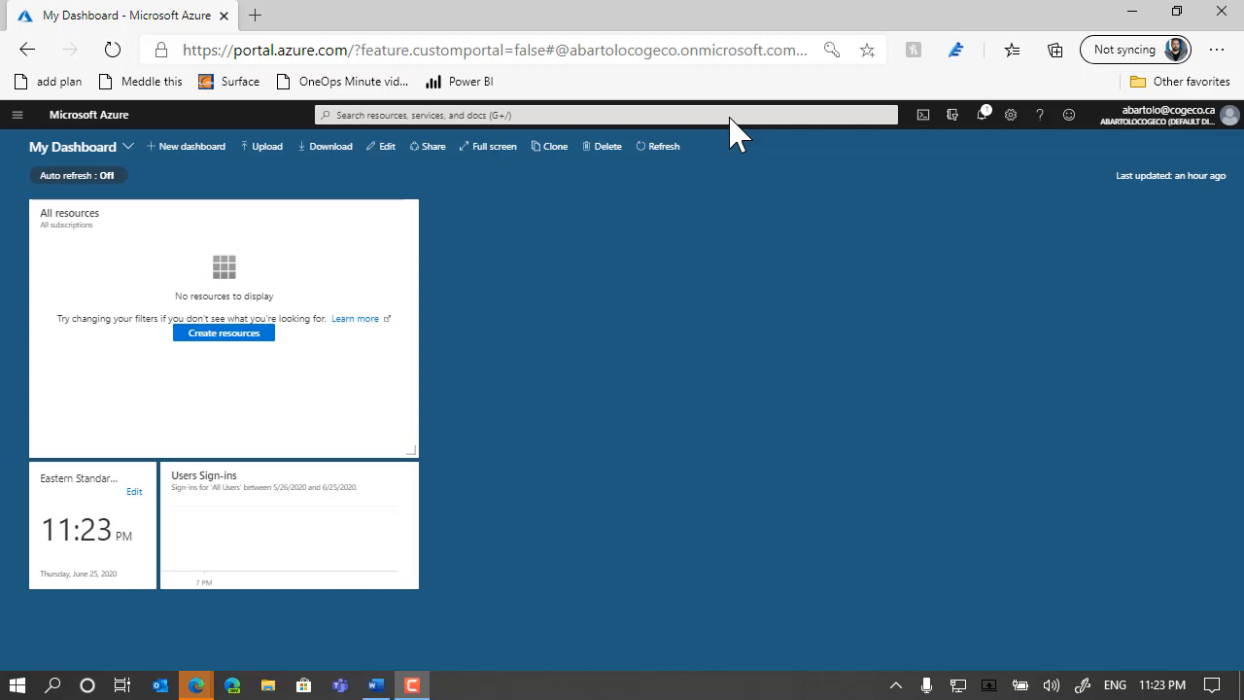
Find the Virtual machines service in the portal and start creating a new virtual machine.
{"action": "left_click", "coordinate": [731, 115]}
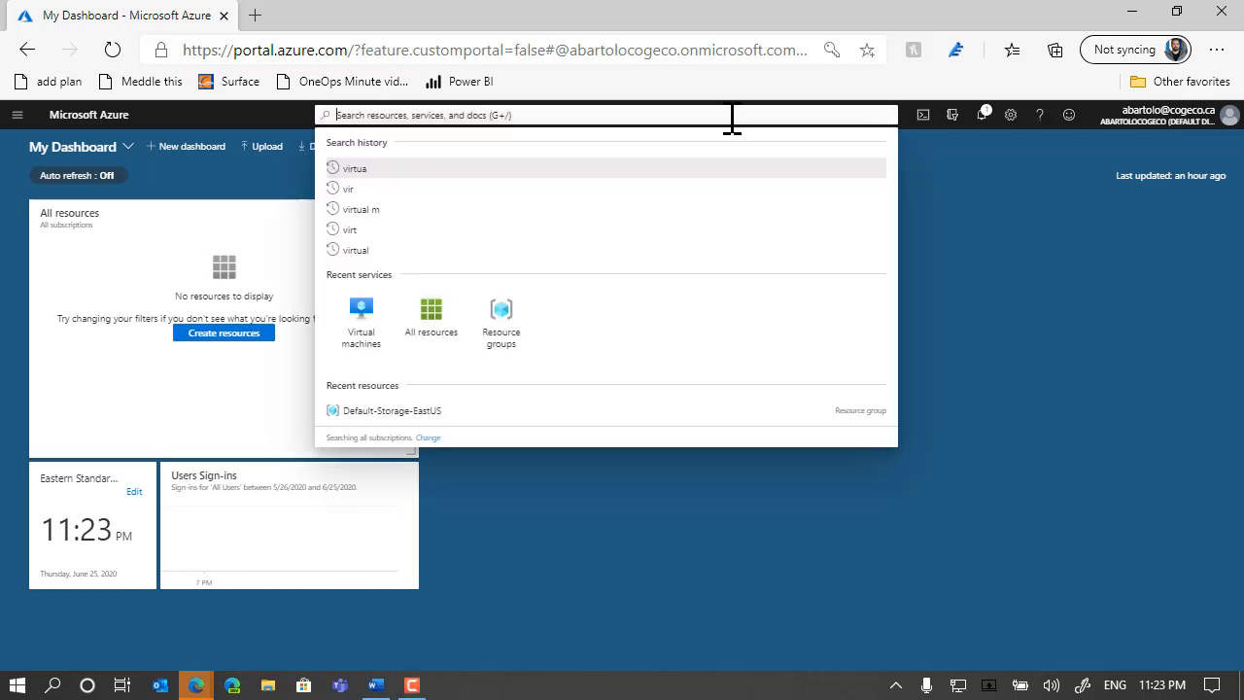
{"action": "type", "text": "vir"}
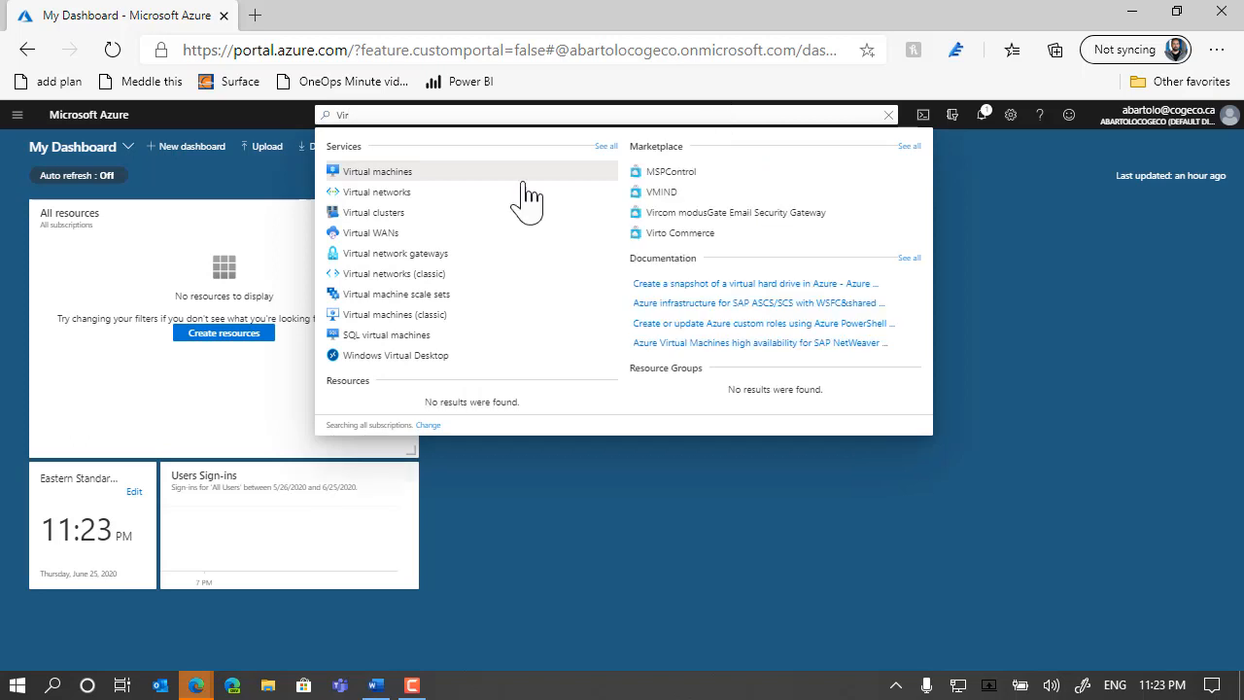
{"action": "left_click", "coordinate": [399, 180]}
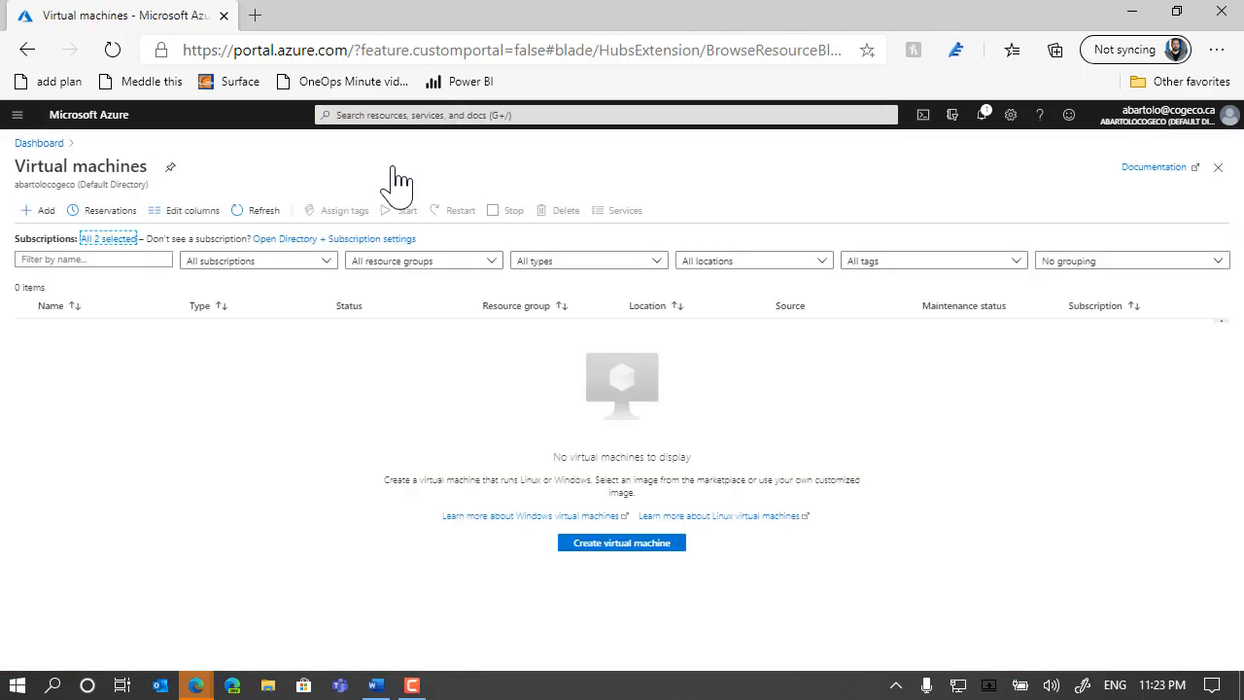
{"action": "left_click", "coordinate": [43, 222]}
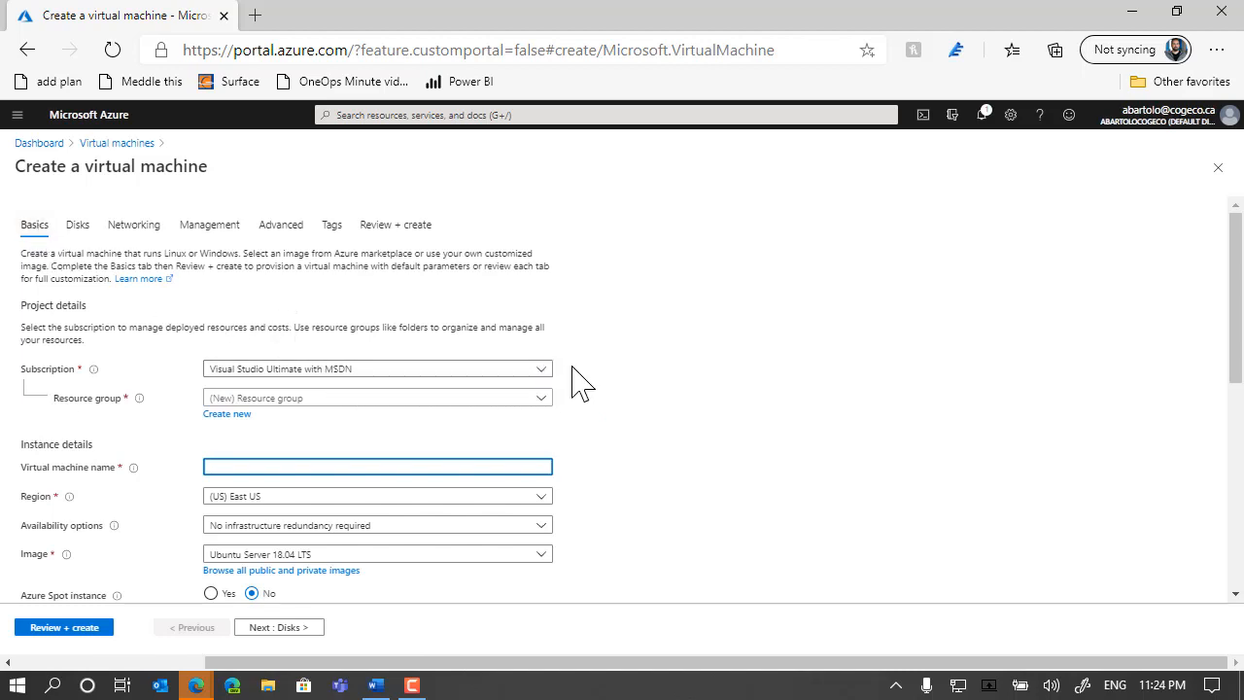
Create a new resource group named ContosoResourceGroup3 for the virtual machine.
{"action": "left_click", "coordinate": [234, 418]}
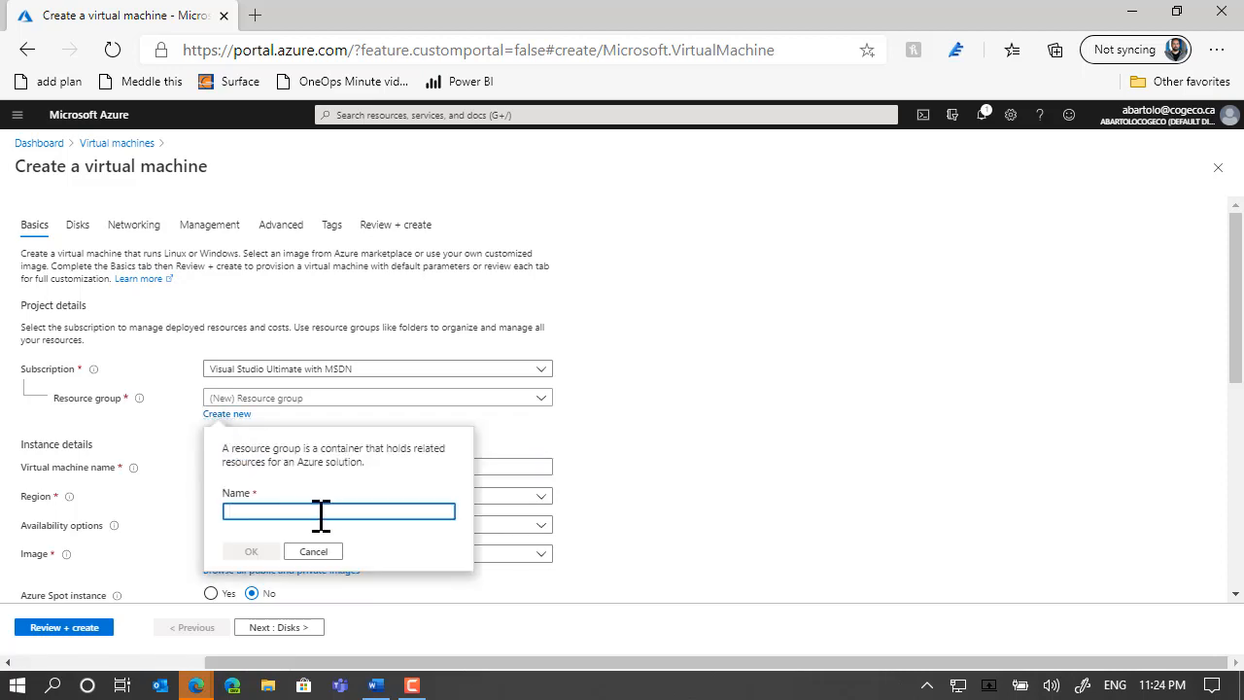
{"action": "type", "text": "Conto"}
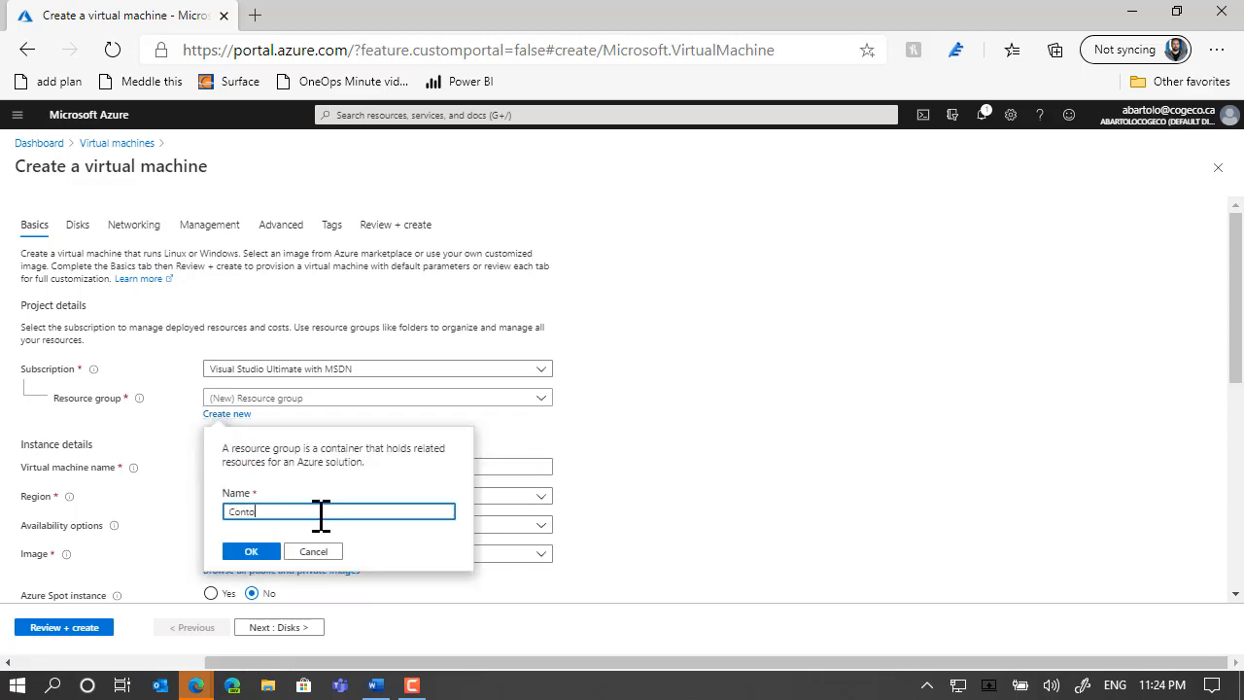
{"action": "type", "text": "soResourceGr"}
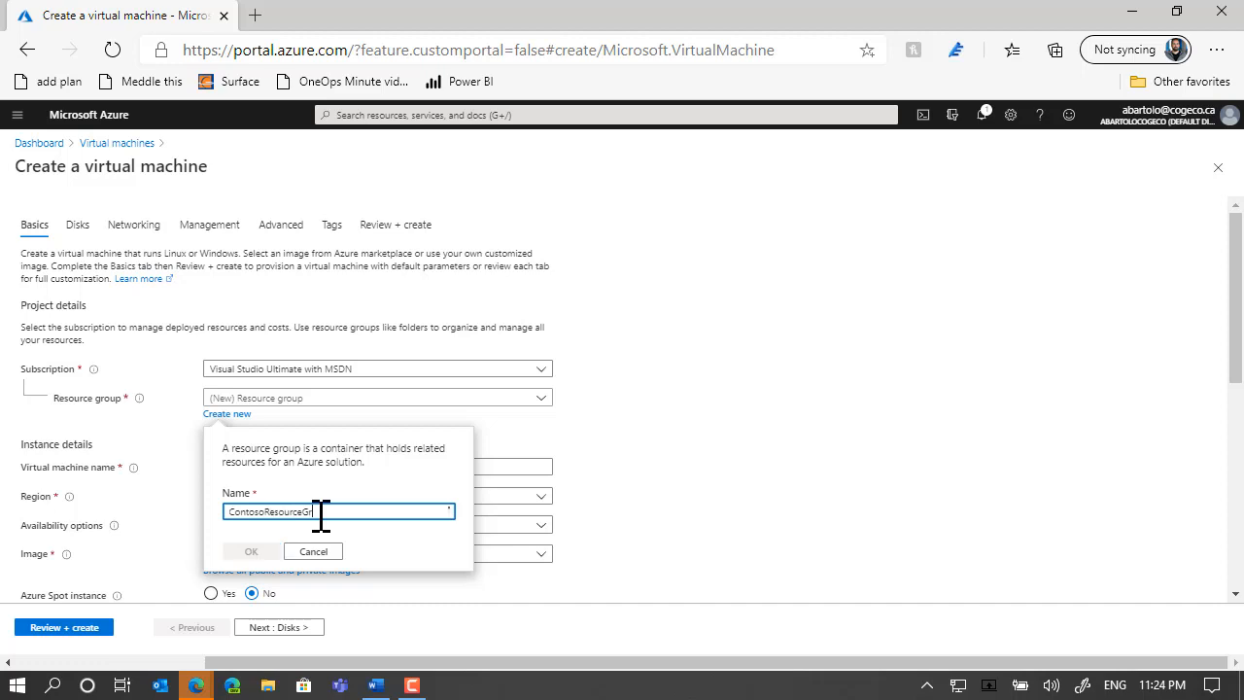
{"action": "type", "text": "oup3"}
{"action": "left_click", "coordinate": [256, 553]}
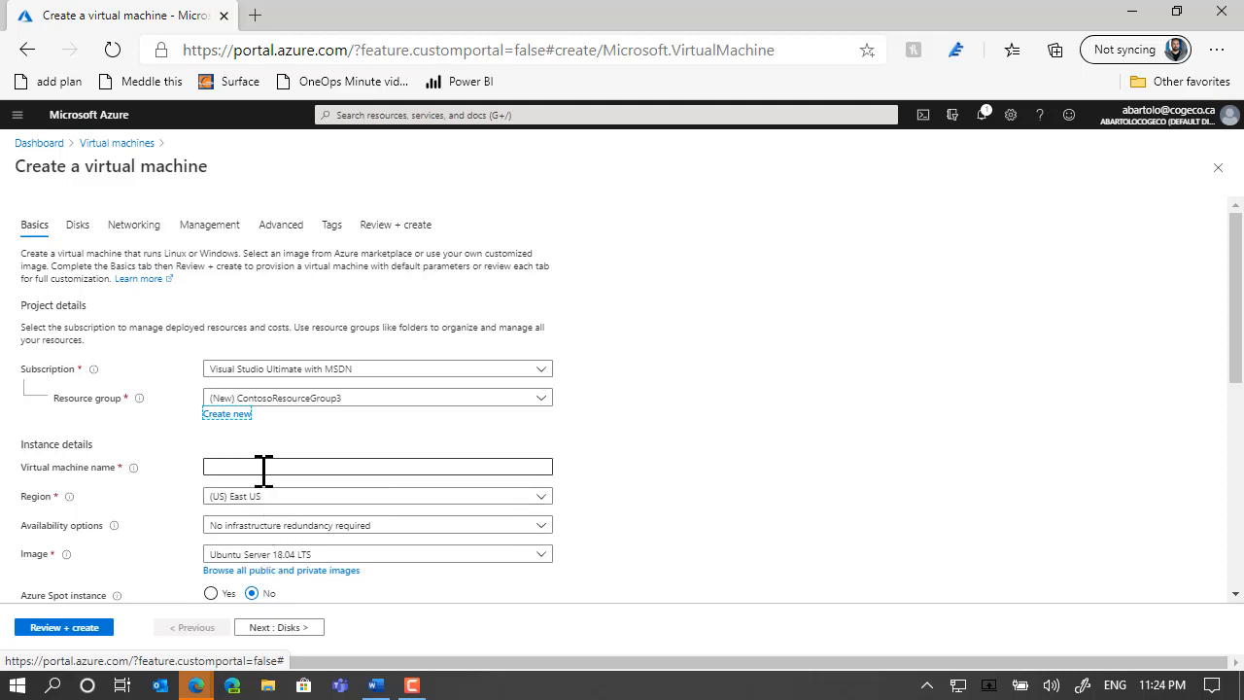
Name the virtual machine ContosoVM1 and choose Windows Server 2019 Datacenter as its image.
{"action": "left_click", "coordinate": [262, 468]}
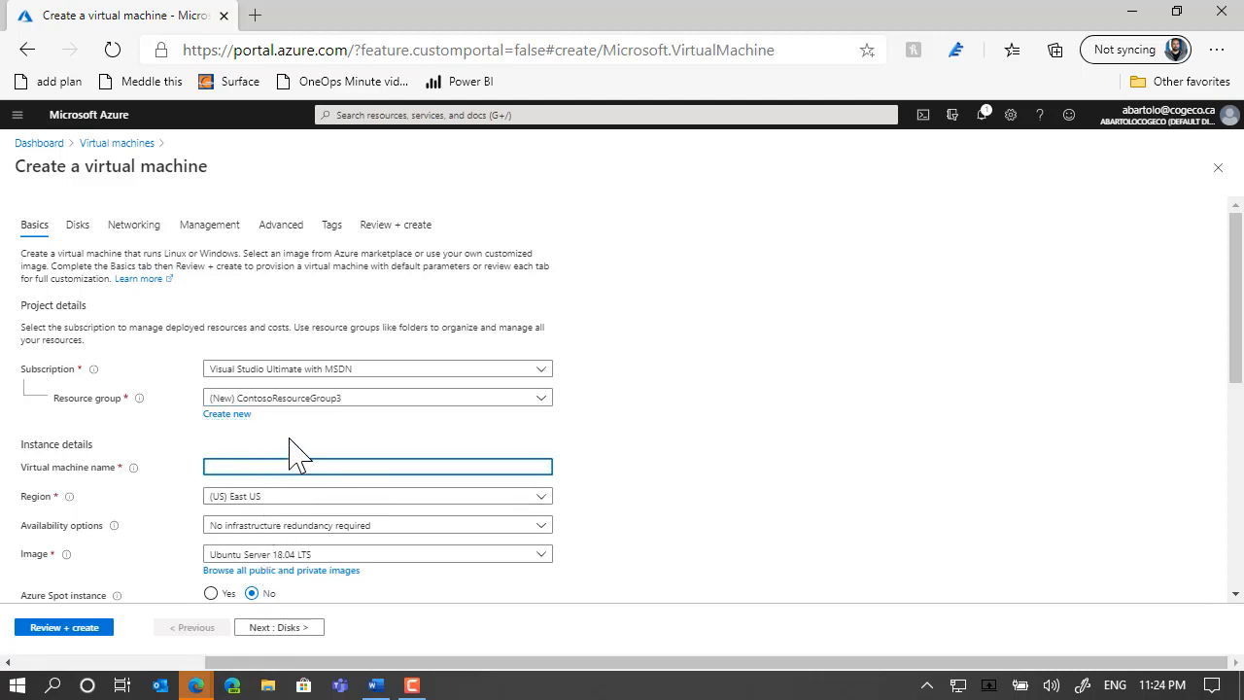
{"action": "type", "text": "ContosoVM1"}
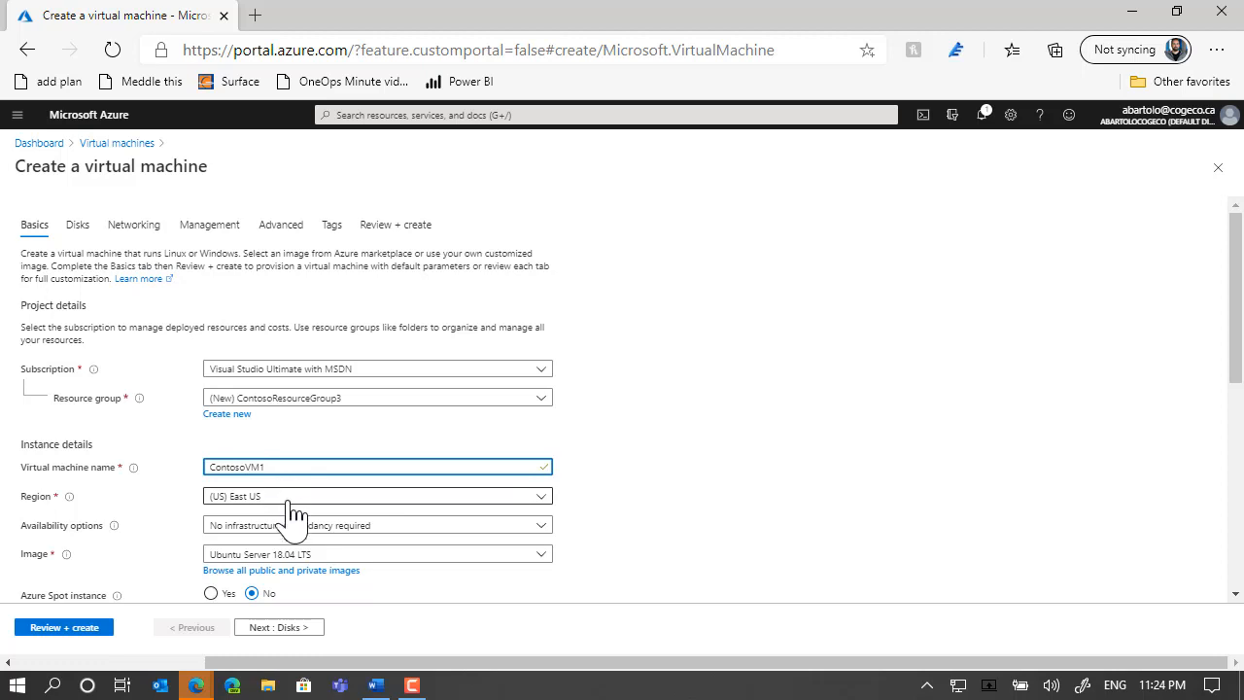
{"action": "left_click", "coordinate": [333, 557]}
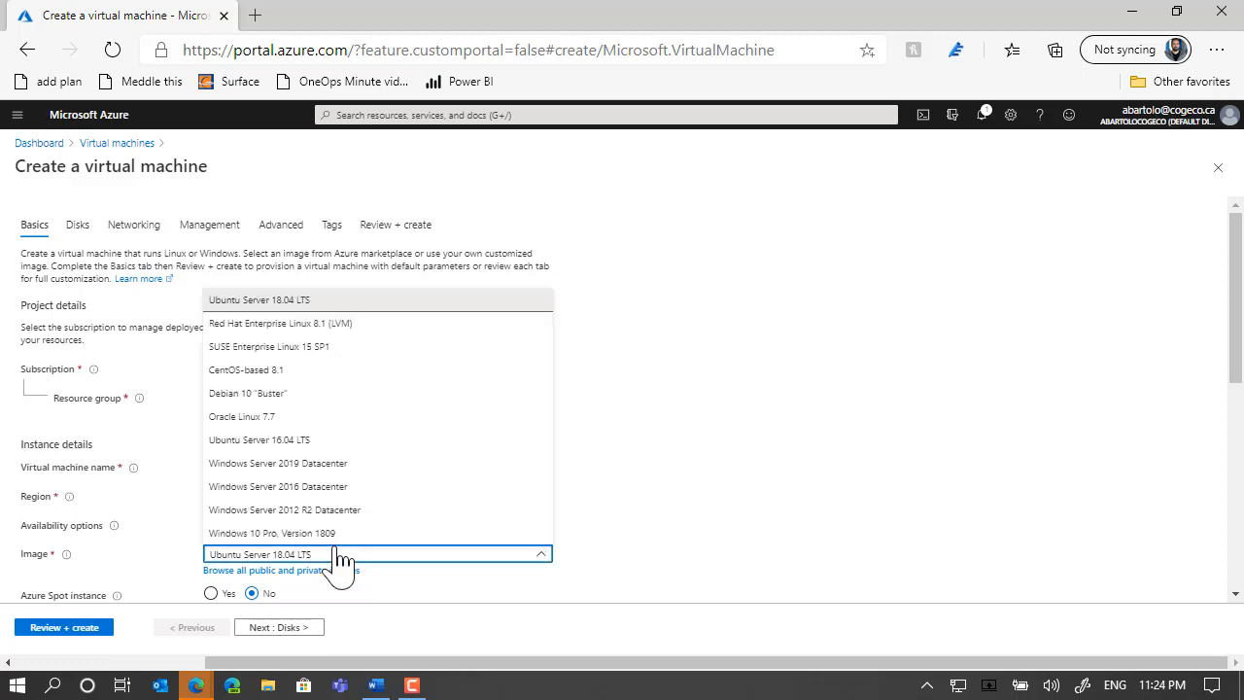
{"action": "left_click", "coordinate": [329, 466]}
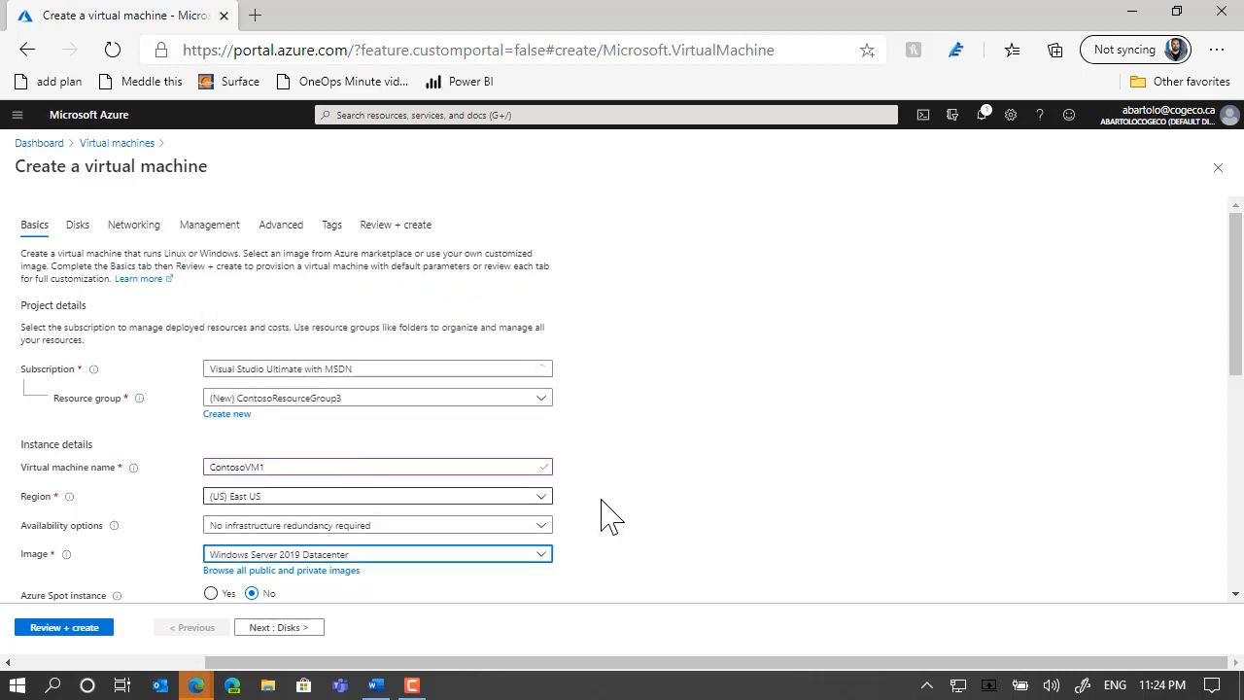
Enter the administrator account password for the virtual machine and confirm it.
{"action": "scroll", "coordinate": [649, 477], "scroll_direction": "down", "scroll_amount": 3}
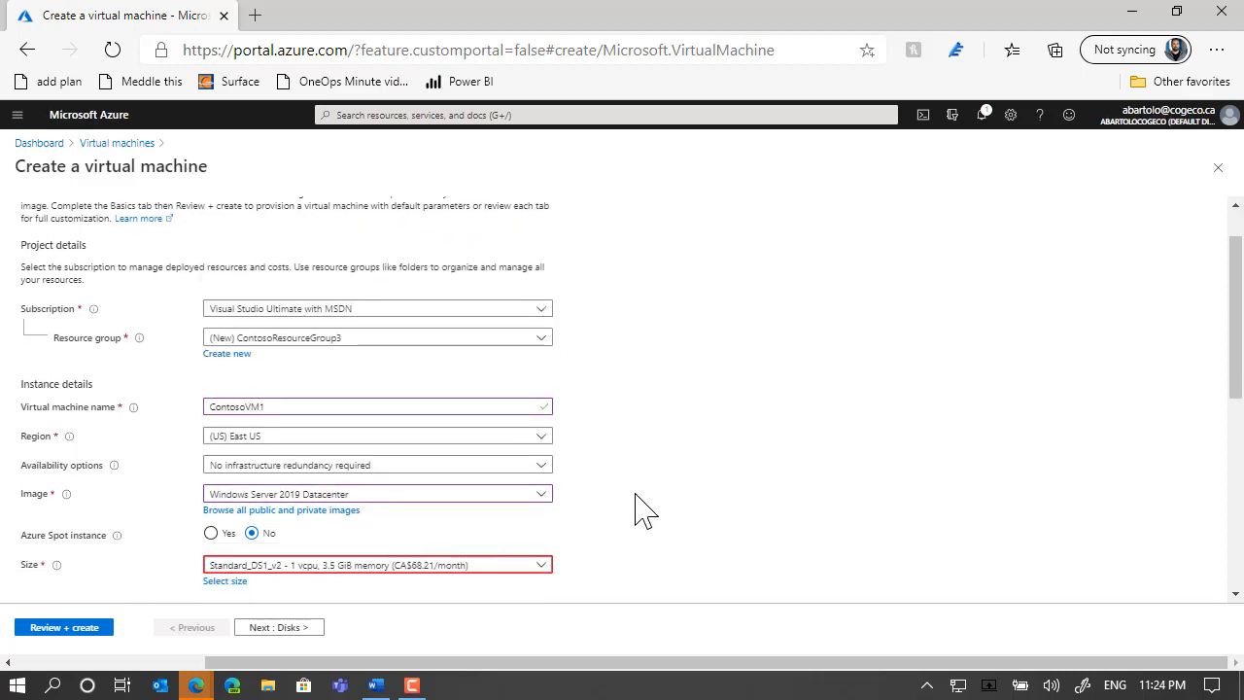
{"action": "scroll", "coordinate": [622, 517], "scroll_direction": "down", "scroll_amount": 1}
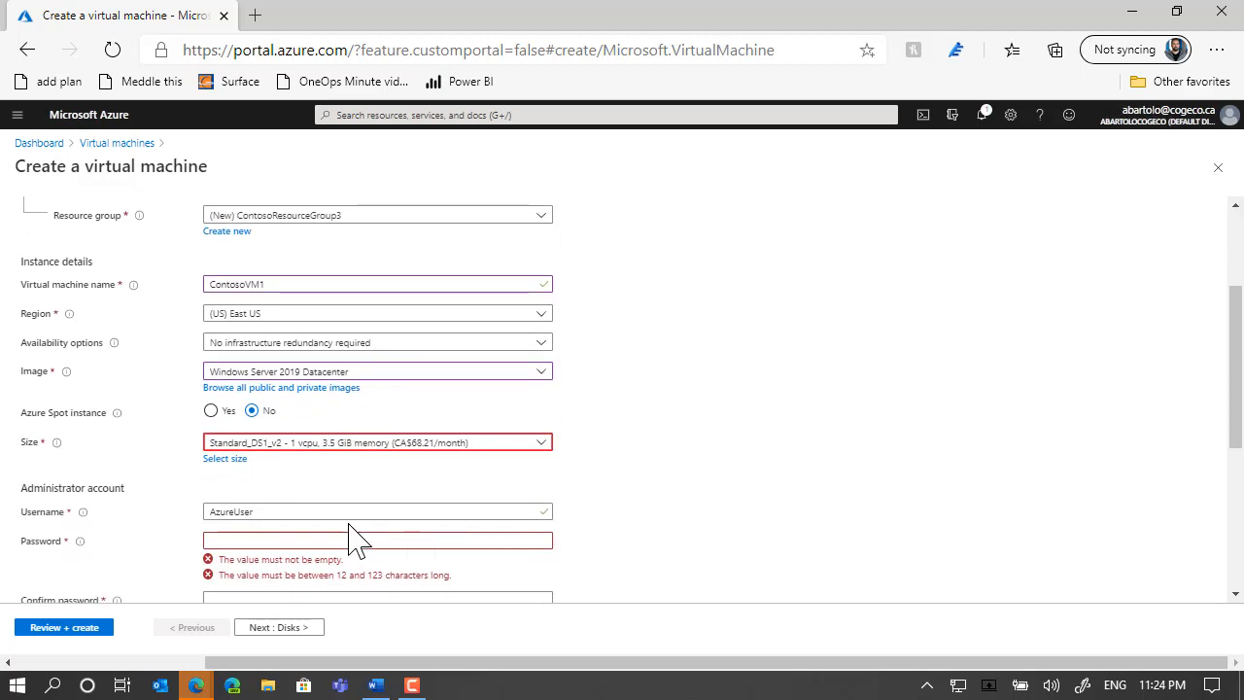
{"action": "left_click", "coordinate": [268, 541]}
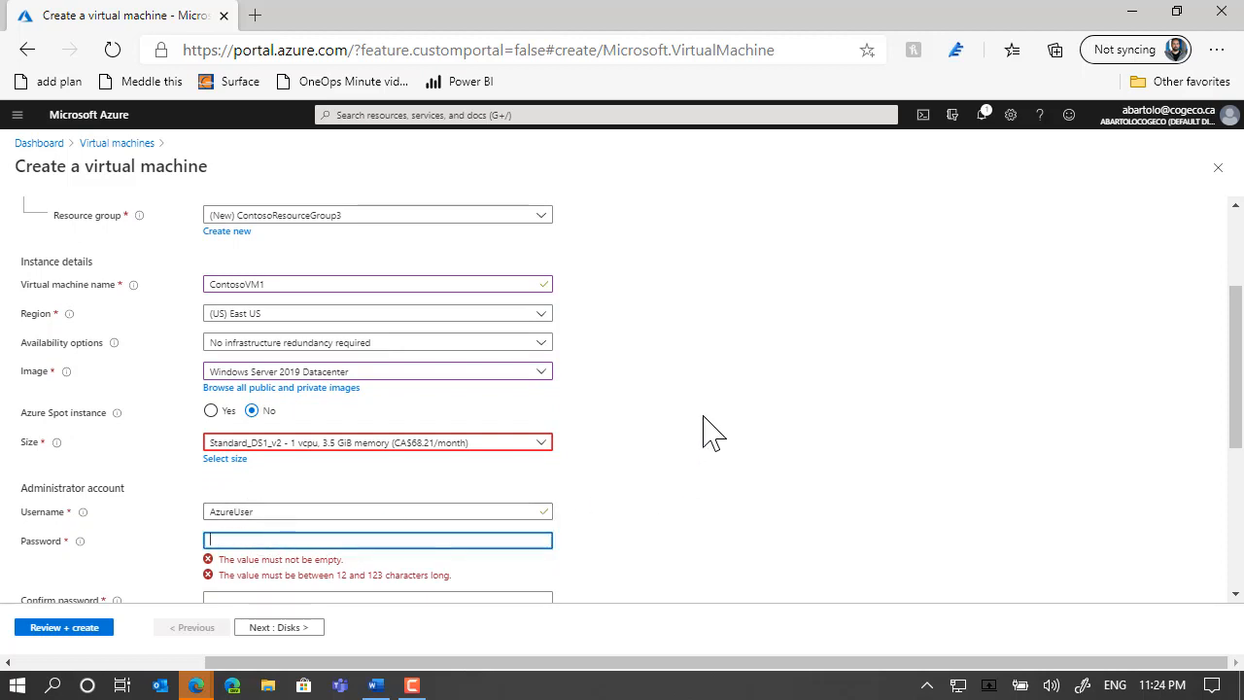
{"action": "scroll", "coordinate": [708, 428], "scroll_direction": "down", "scroll_amount": 1}
{"action": "type", "text": "•••"}
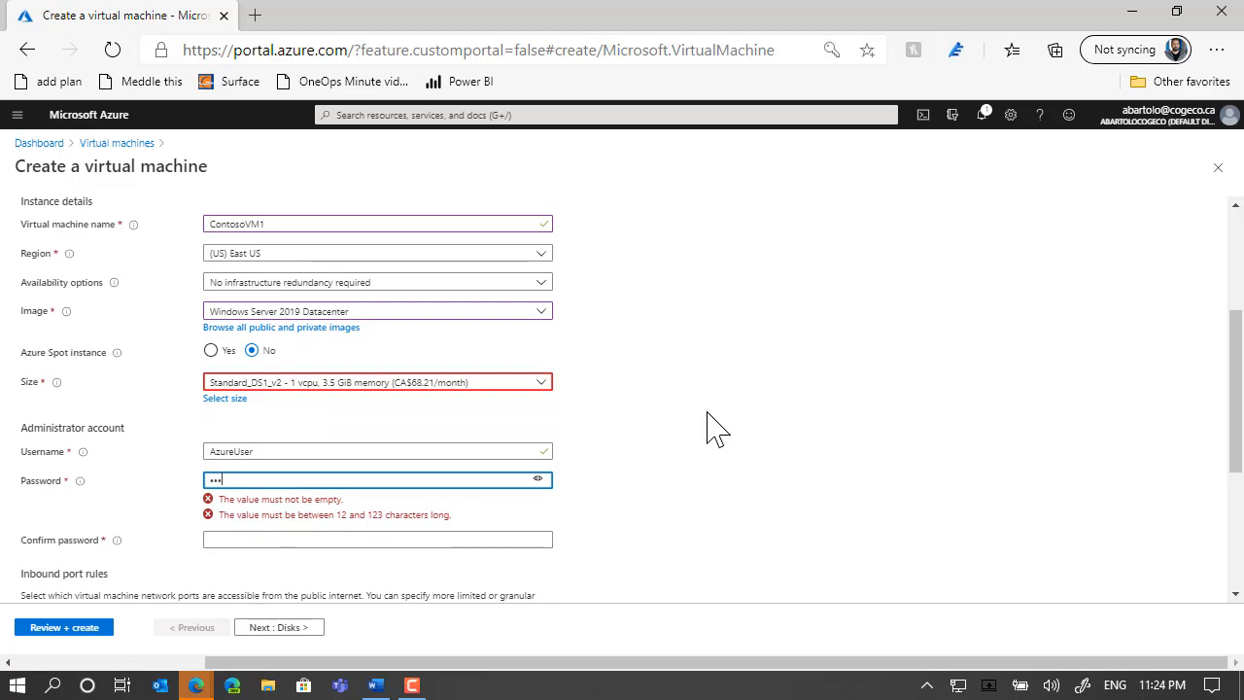
{"action": "type", "text": "•••••"}
{"action": "left_click", "coordinate": [411, 517]}
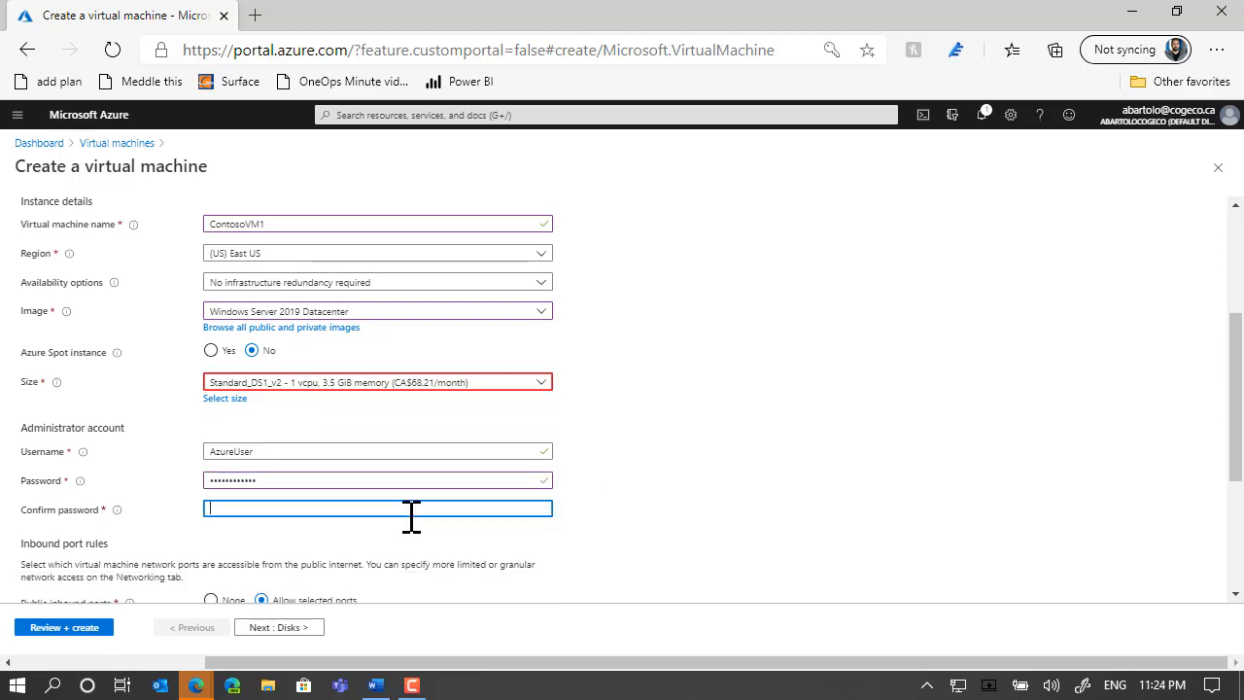
{"action": "type", "text": "••••••••••••"}
Allow HTTP (80) as a public inbound port in addition to RDP (3389).
{"action": "scroll", "coordinate": [719, 440], "scroll_direction": "down", "scroll_amount": 2}
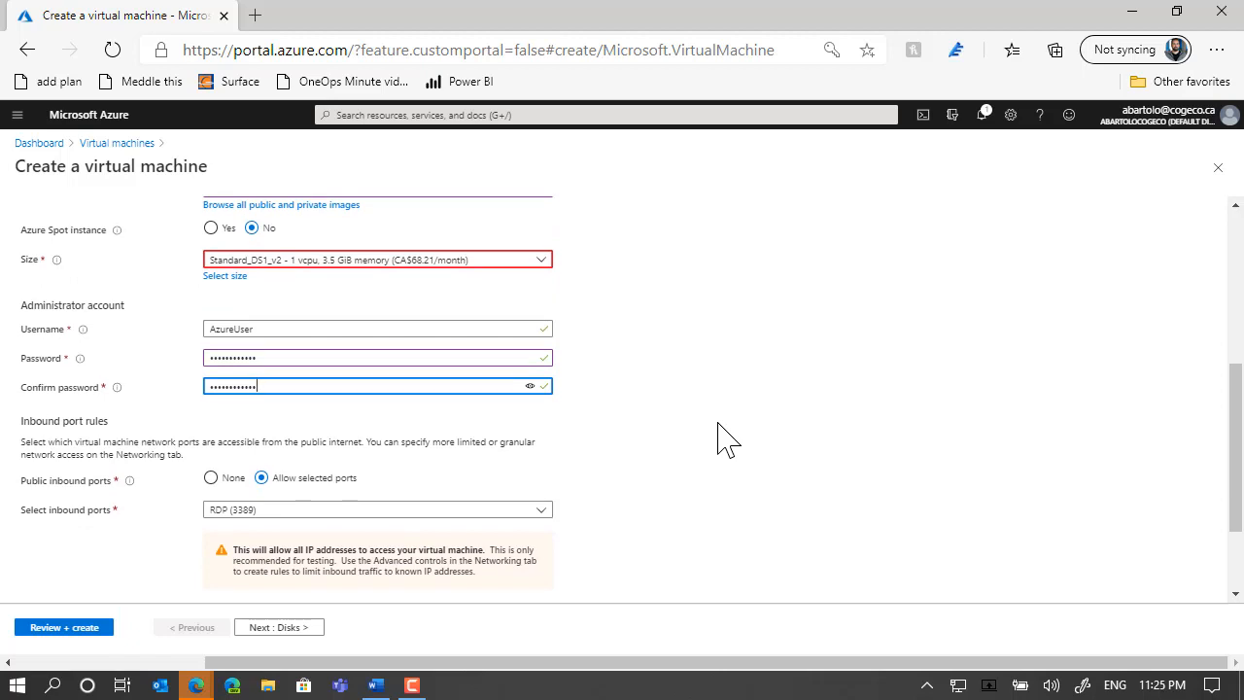
{"action": "left_click", "coordinate": [542, 510]}
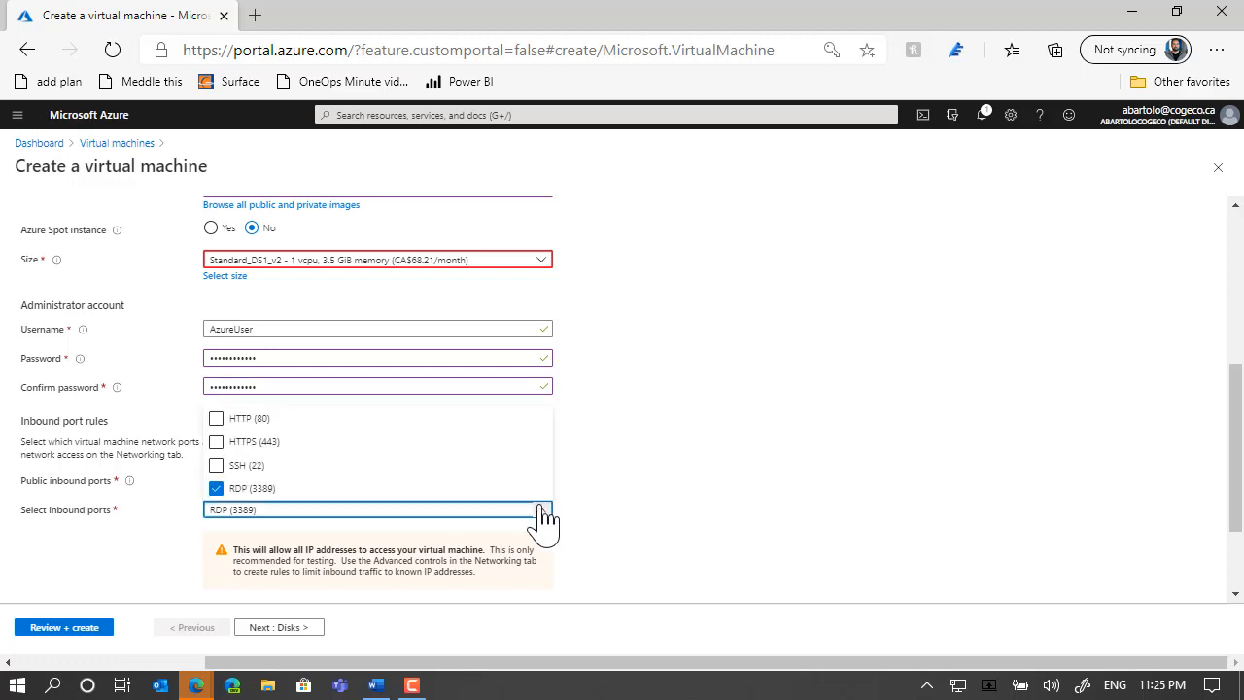
{"action": "left_click", "coordinate": [250, 419]}
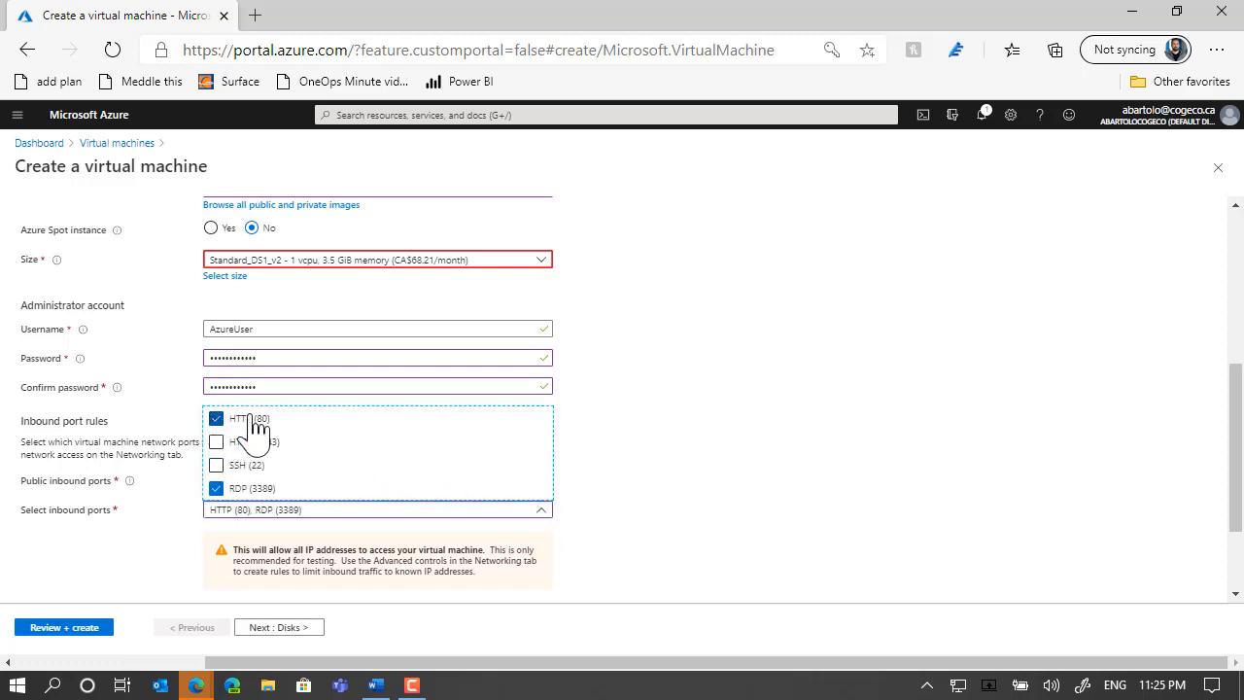
{"action": "left_click", "coordinate": [627, 418]}
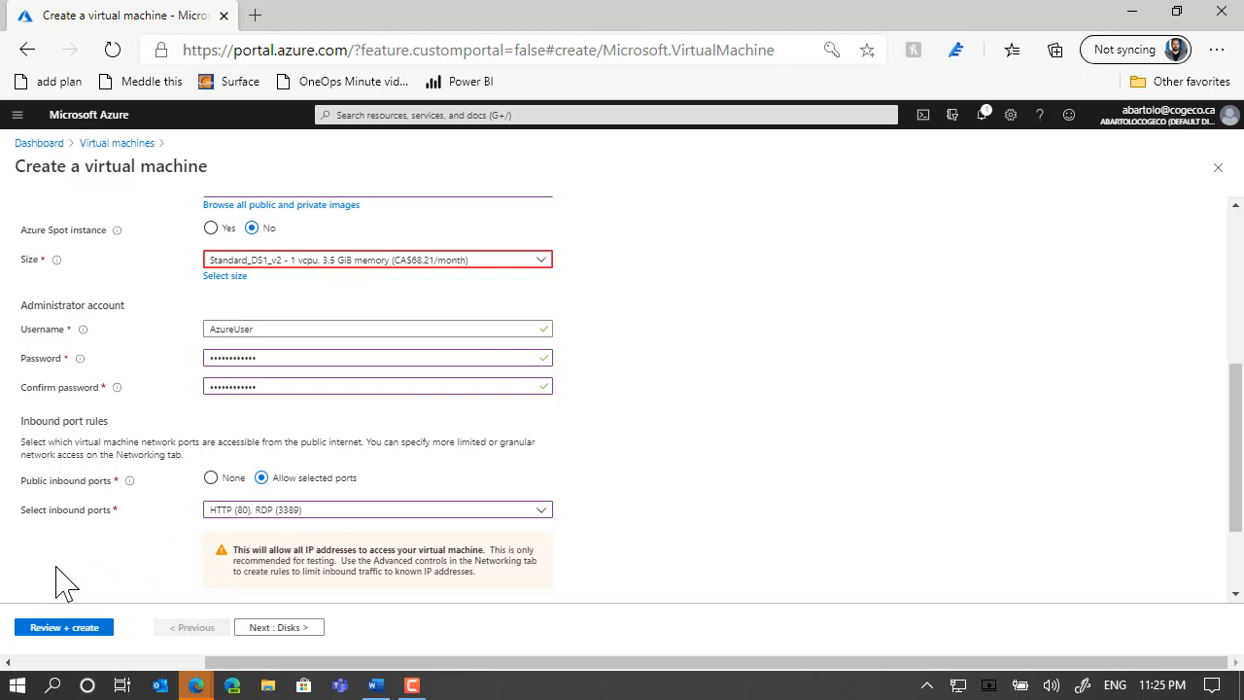
Validate the configuration and deploy the virtual machine, then open its resource page once deployment finishes.
{"action": "left_click", "coordinate": [64, 628]}
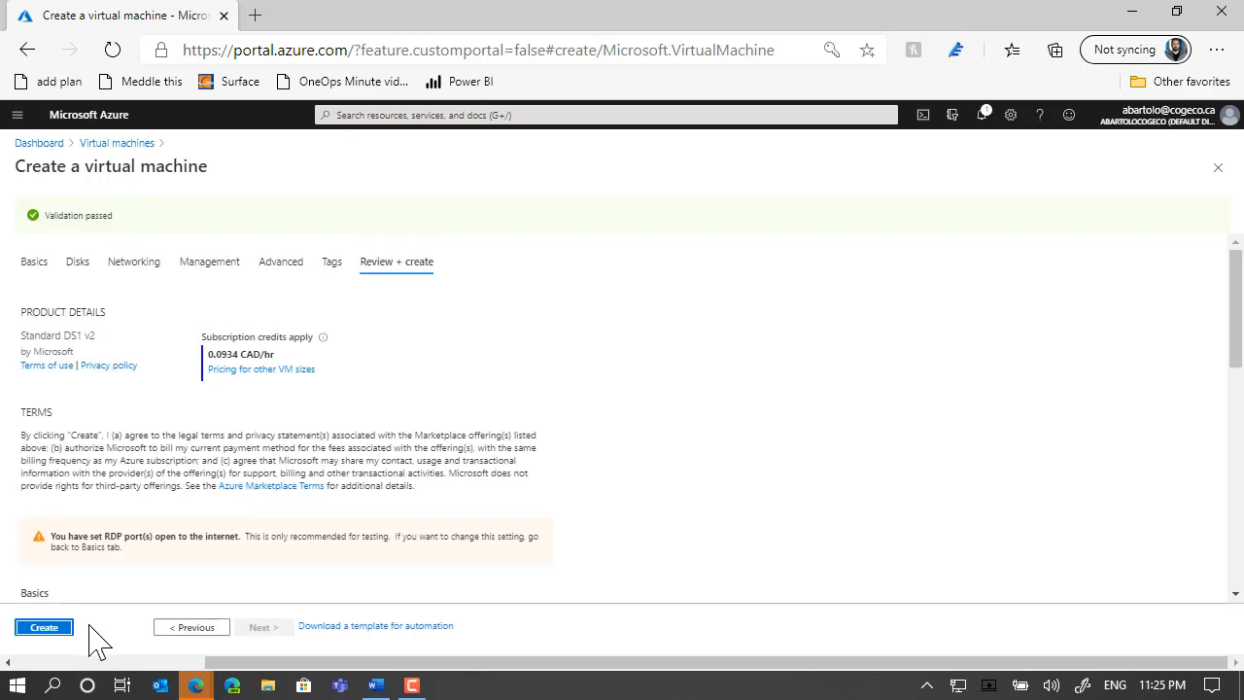
{"action": "left_click", "coordinate": [52, 632]}
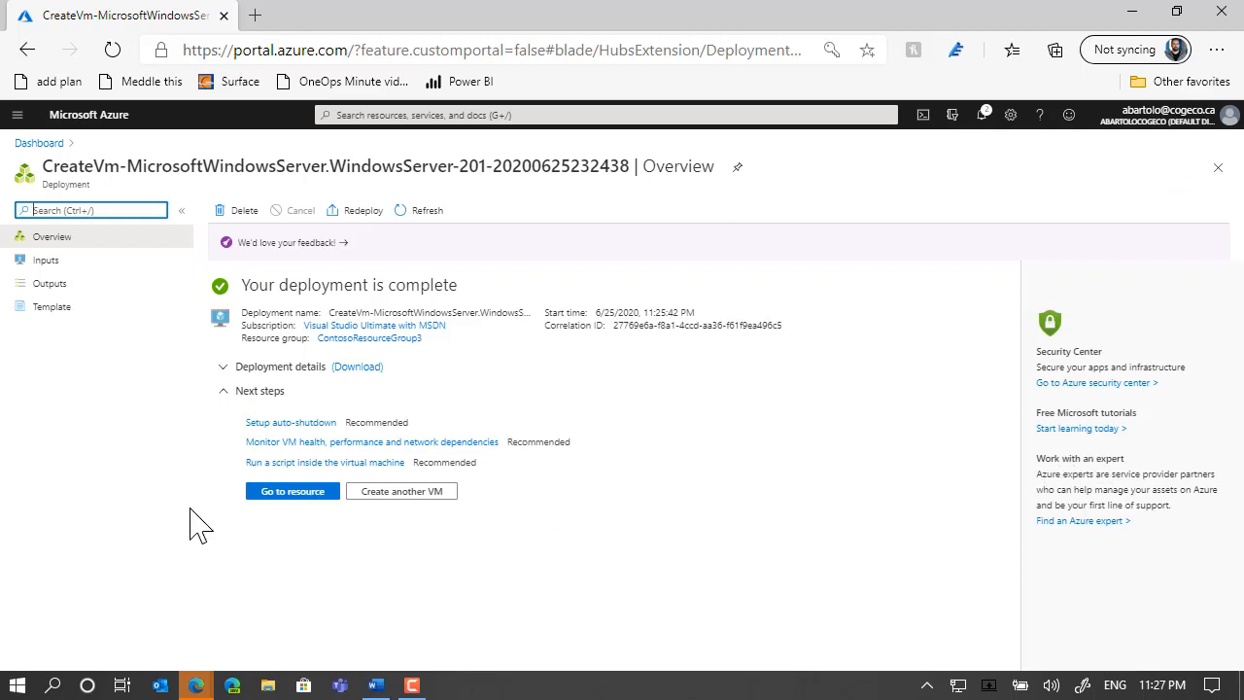
{"action": "left_click", "coordinate": [284, 493]}
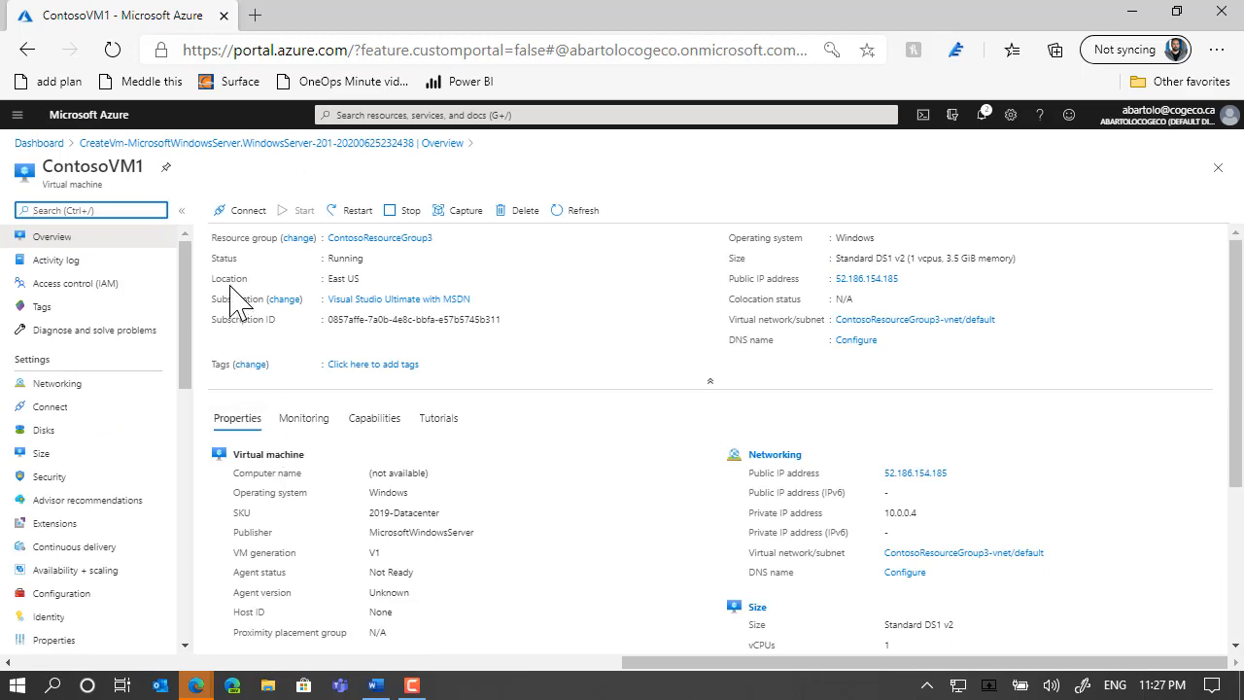
Download the RDP file for ContosoVM1 and launch the remote desktop connection despite the unknown publisher.
{"action": "left_click", "coordinate": [247, 216]}
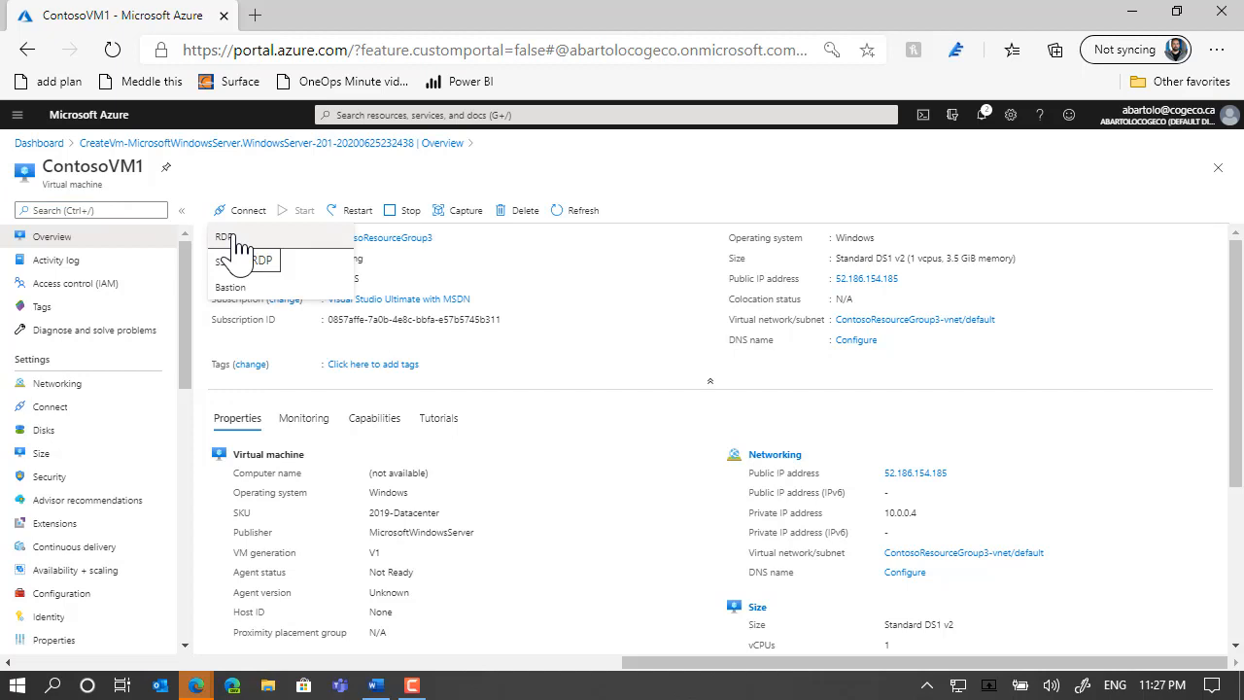
{"action": "left_click", "coordinate": [238, 245]}
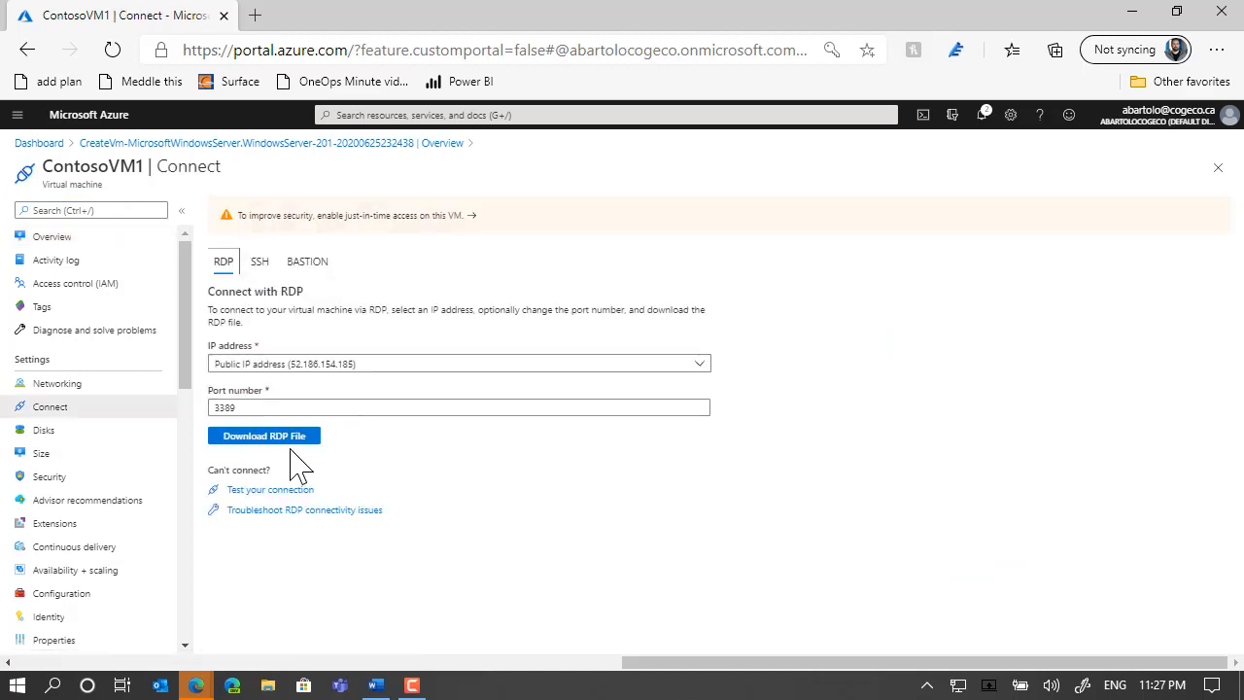
{"action": "left_click", "coordinate": [290, 440]}
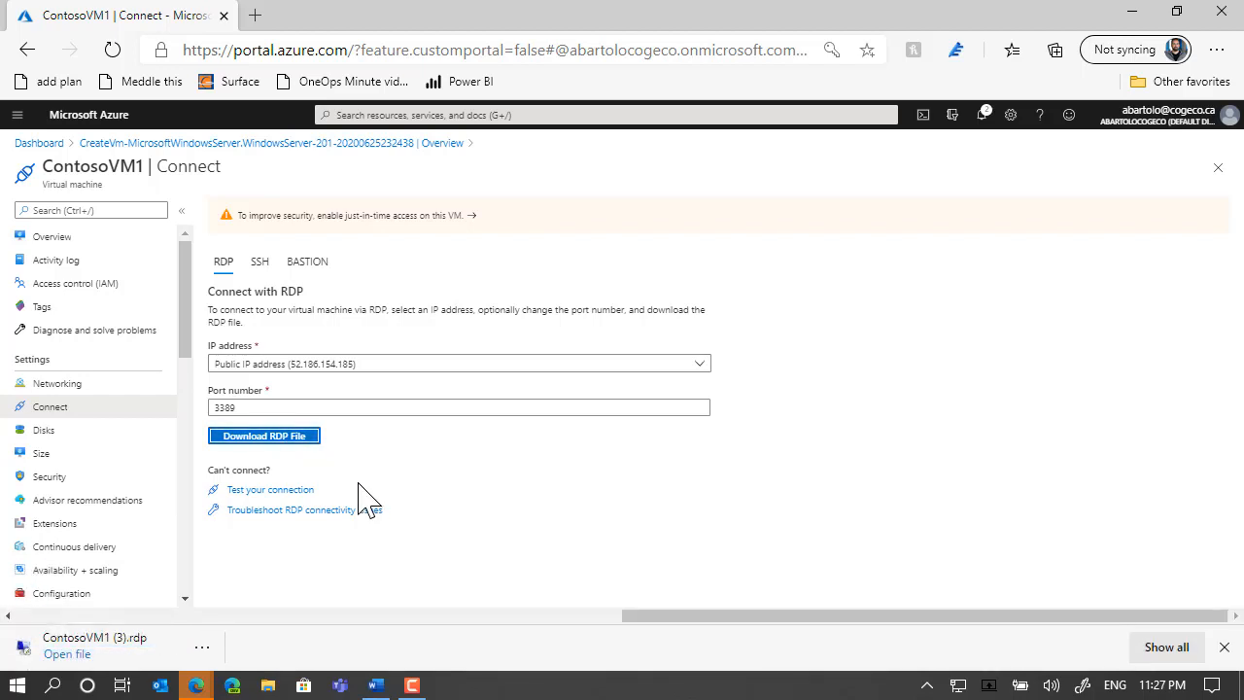
{"action": "left_click", "coordinate": [86, 657]}
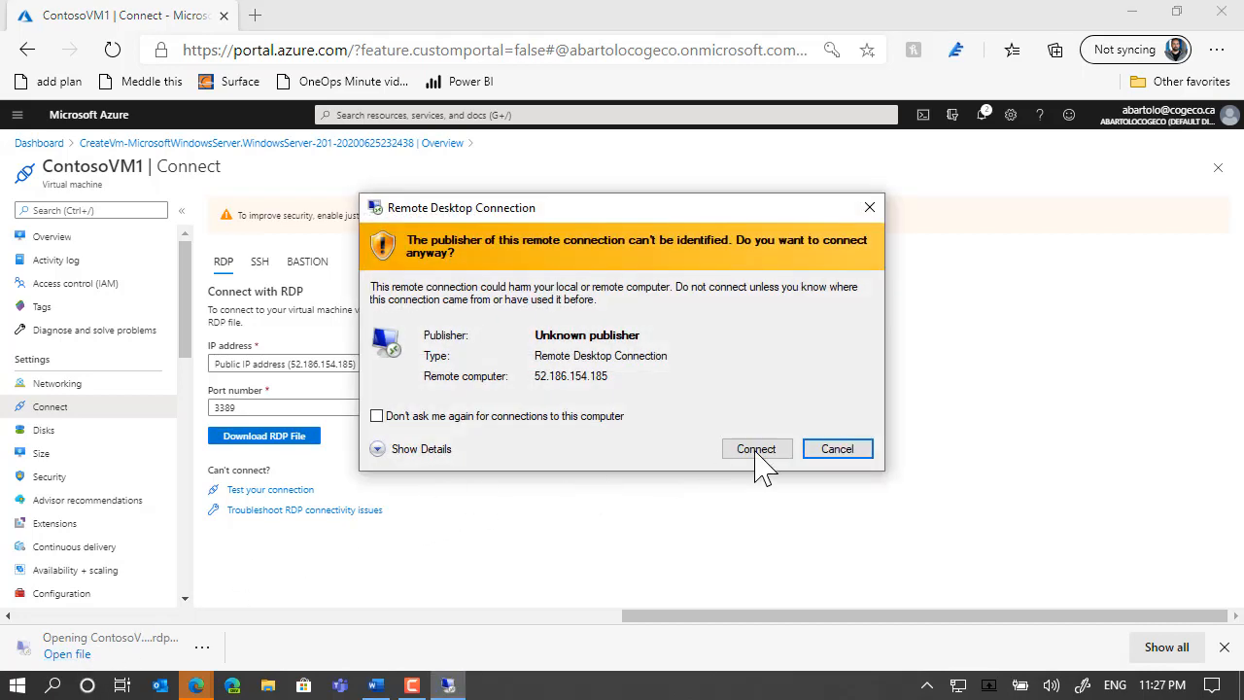
{"action": "left_click", "coordinate": [769, 449]}
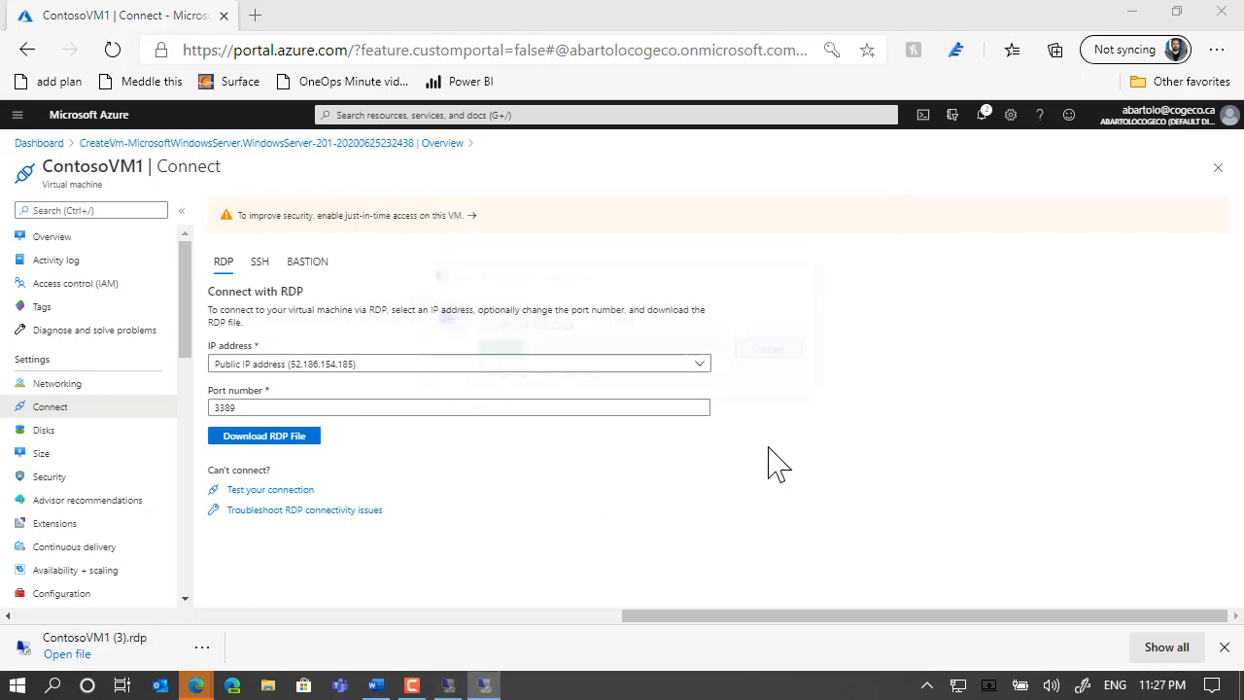
Sign in to the remote machine with a different account, using AzureUser and the account password, and accept the untrusted certificate.
{"action": "left_click", "coordinate": [473, 407]}
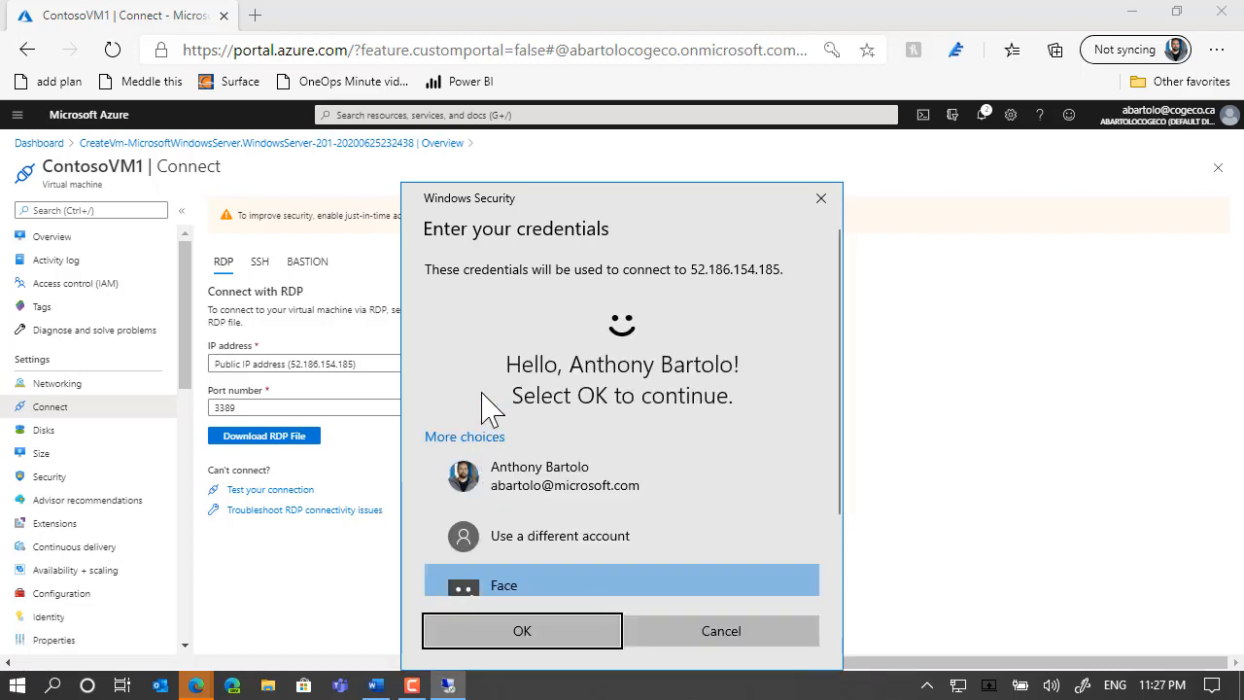
{"action": "left_click", "coordinate": [567, 554]}
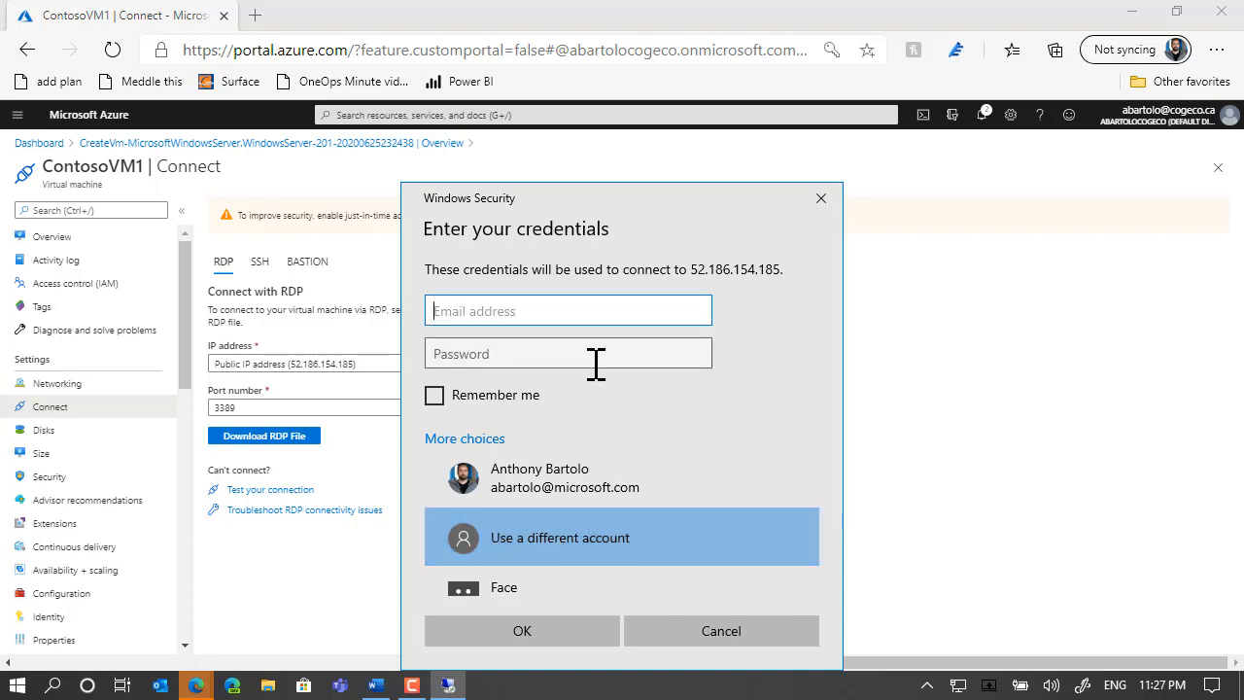
{"action": "type", "text": "AzureUser"}
{"action": "key", "text": "Tab"}
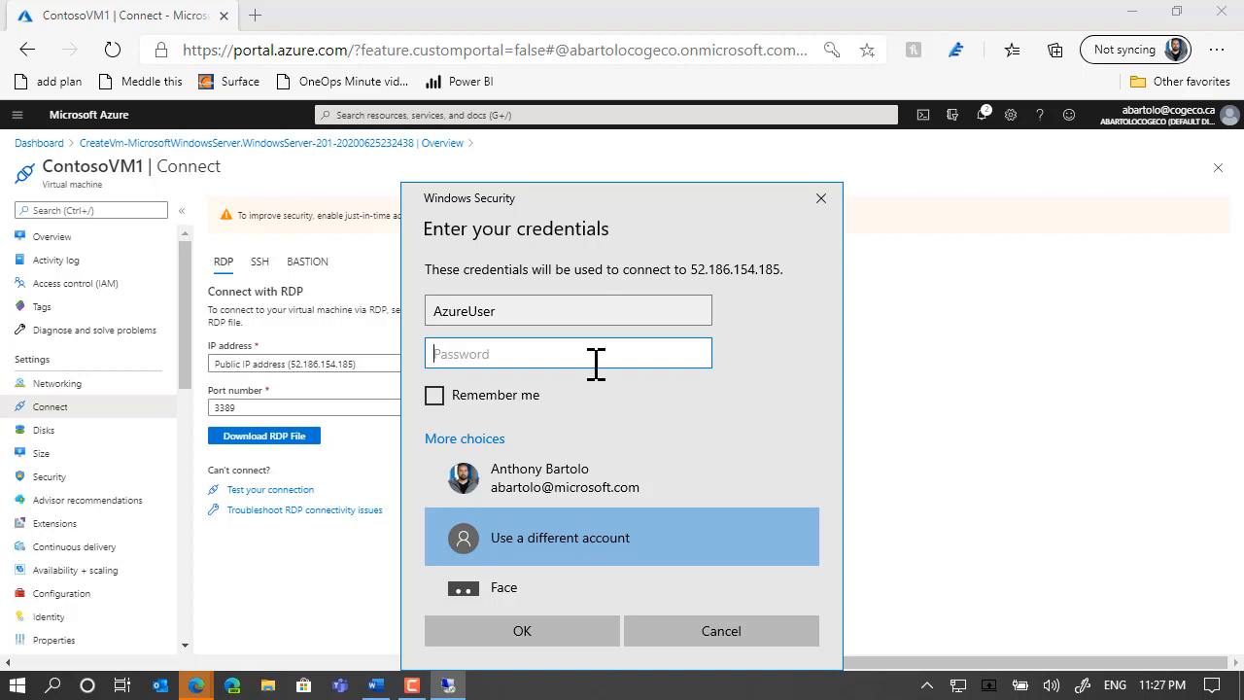
{"action": "key", "text": "ctrl+v"}
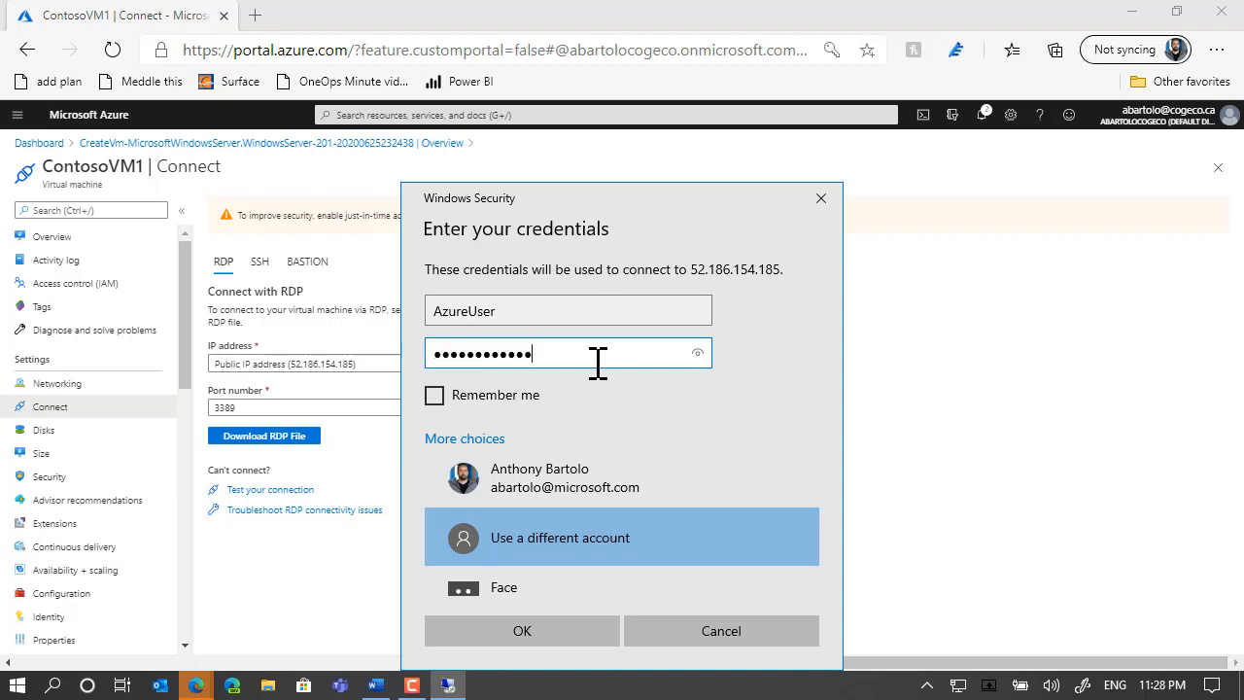
{"action": "left_click", "coordinate": [522, 631]}
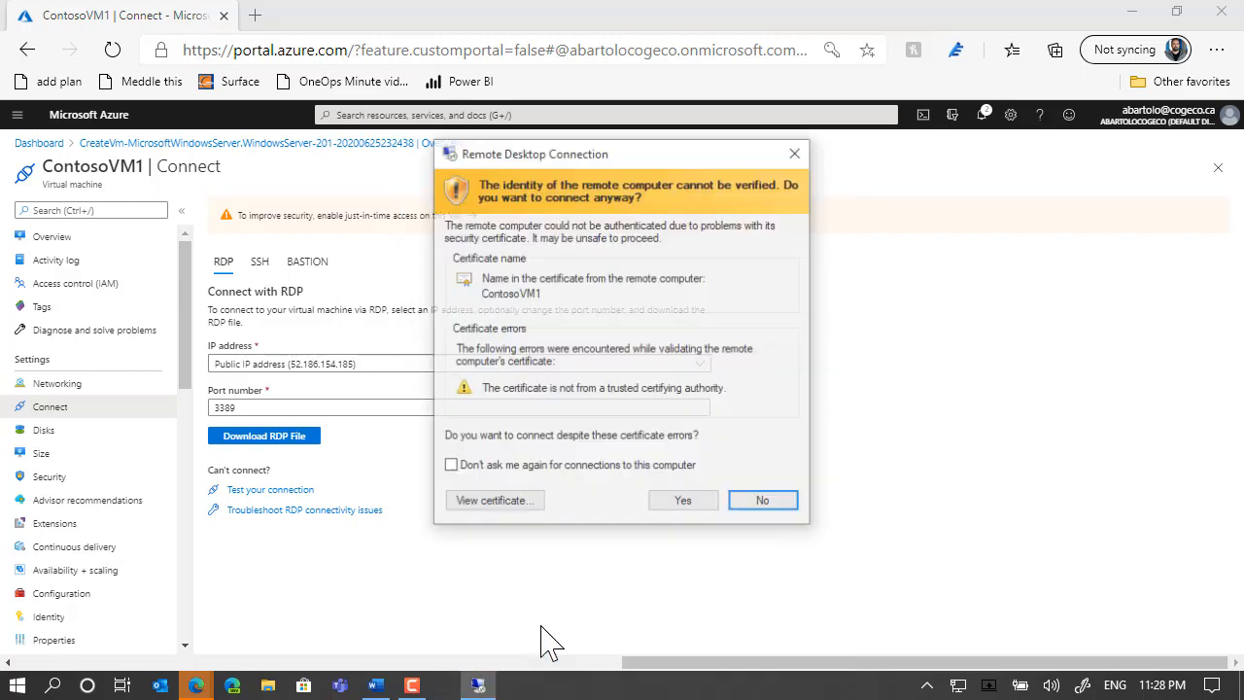
{"action": "left_click", "coordinate": [673, 506]}
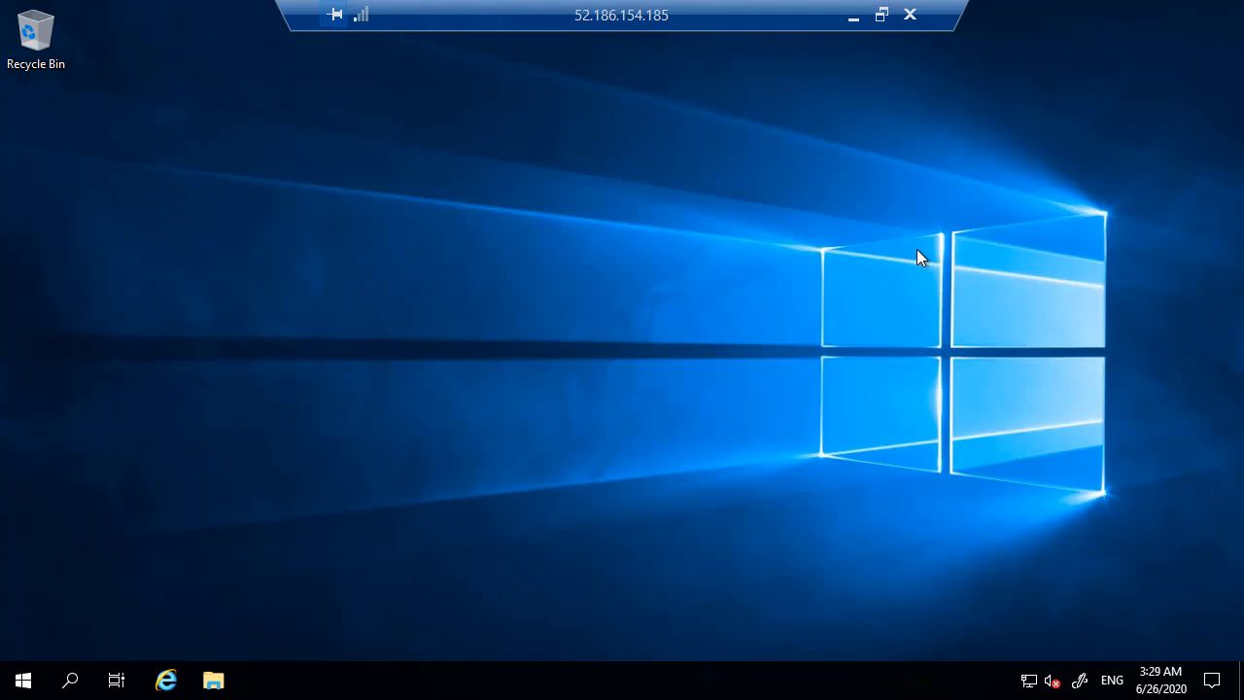
Open Windows PowerShell on the remote machine and run Install-WindowsFeature -name Web-Server -IncludeManagementTools.
{"action": "left_click", "coordinate": [73, 682]}
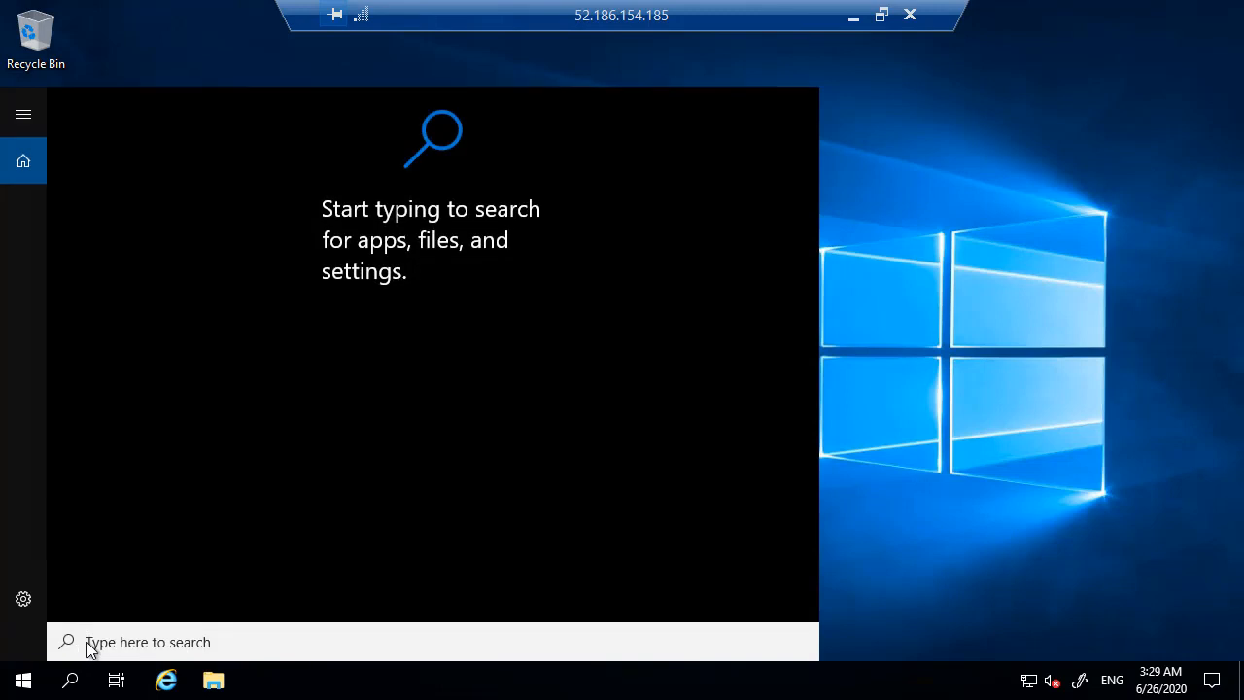
{"action": "type", "text": "powershell"}
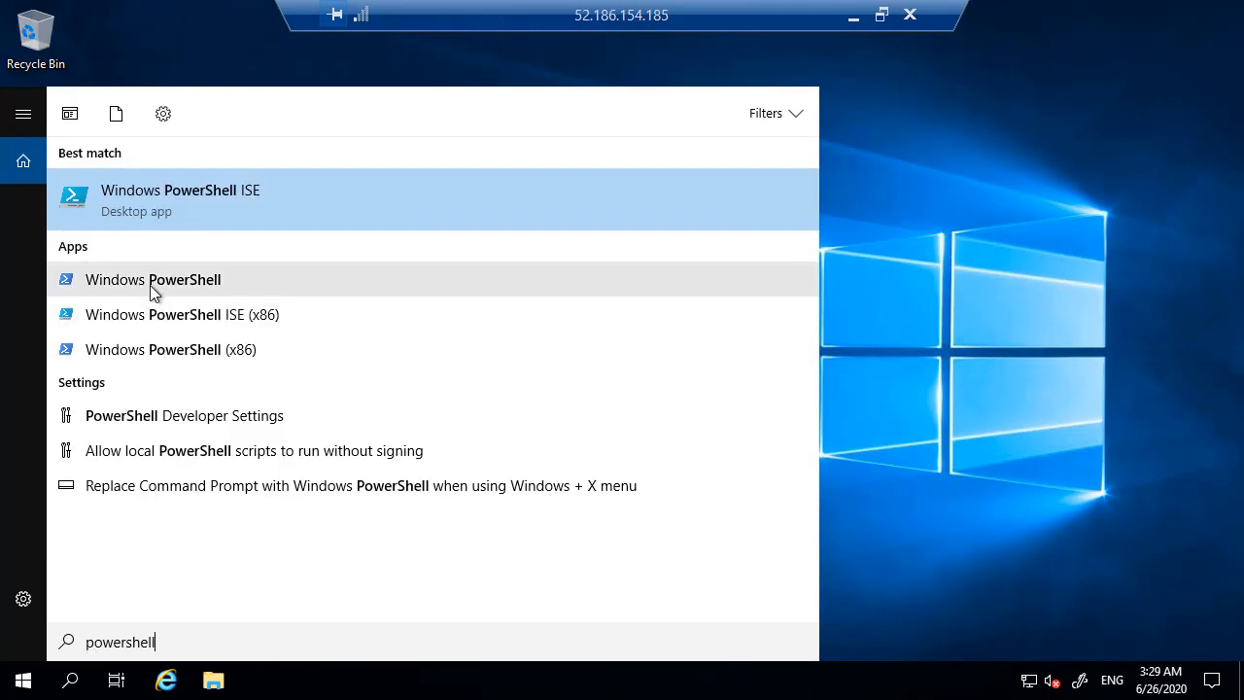
{"action": "left_click", "coordinate": [151, 282]}
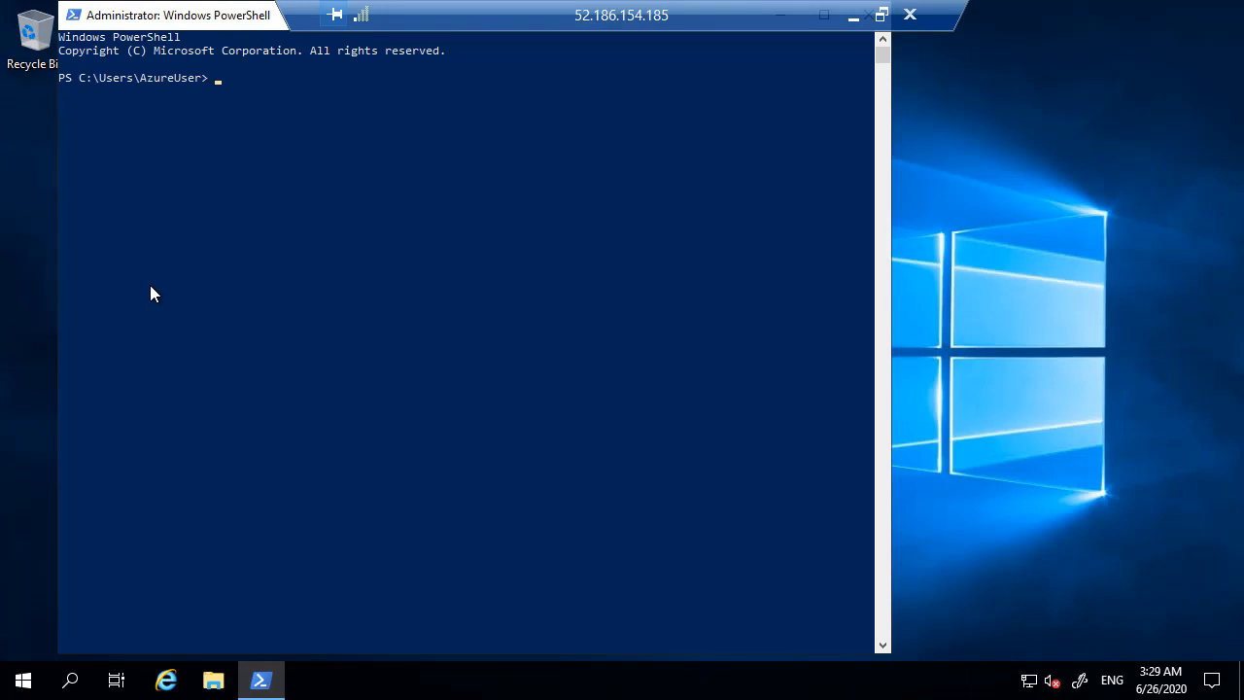
{"action": "type", "text": "Install-WindowsFeature -name Web-S"}
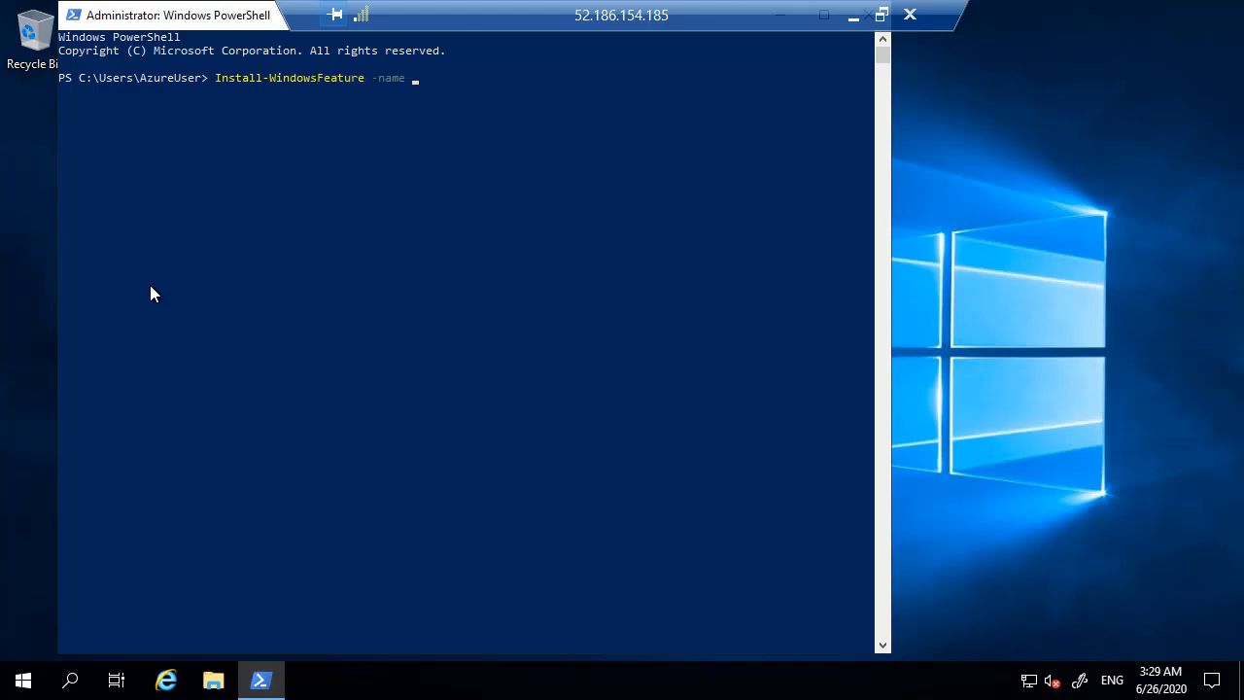
{"action": "type", "text": "erver -IncludeManagementTools"}
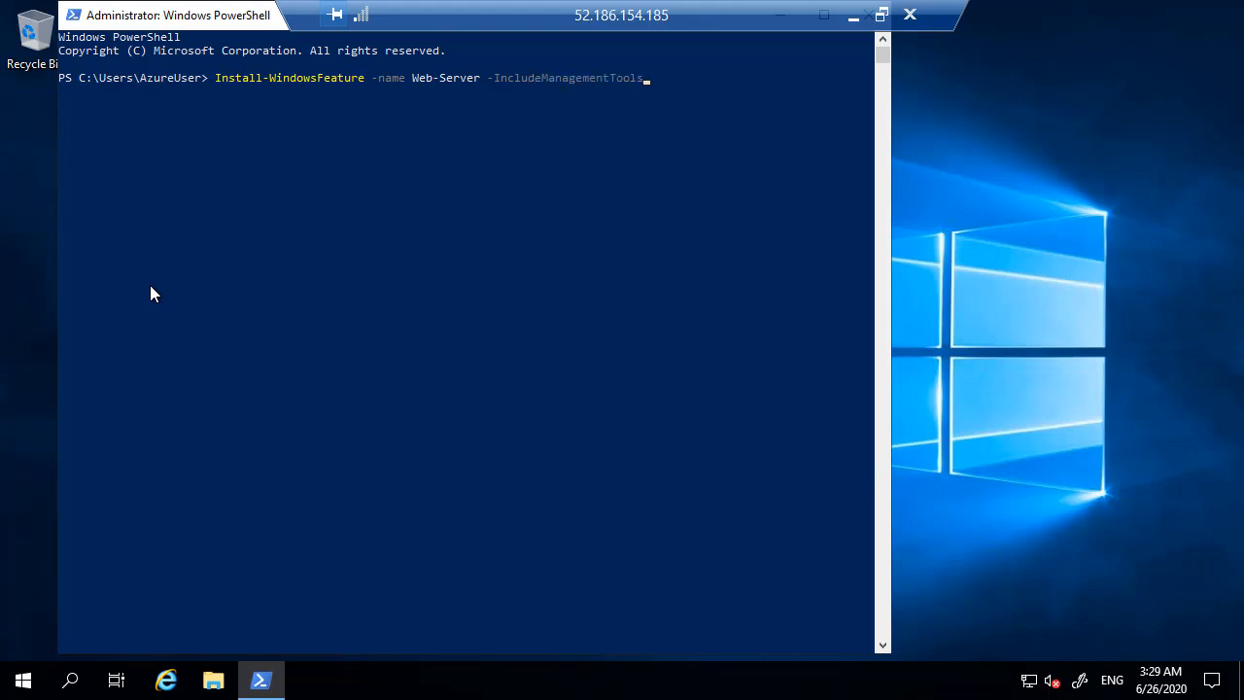
{"action": "key", "text": "Return"}
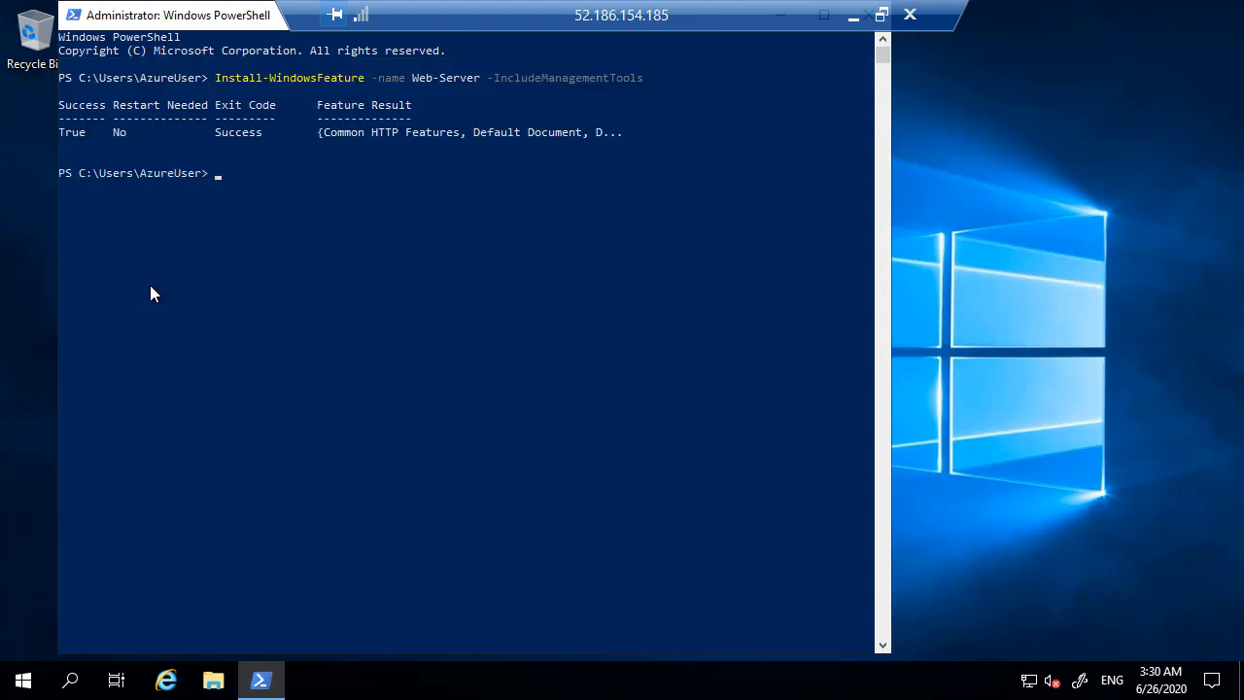
Switch back to the Azure portal, copy the public IP address from ContosoVM1's overview, and open that address in a new browser tab.
{"action": "left_click", "coordinate": [854, 15]}
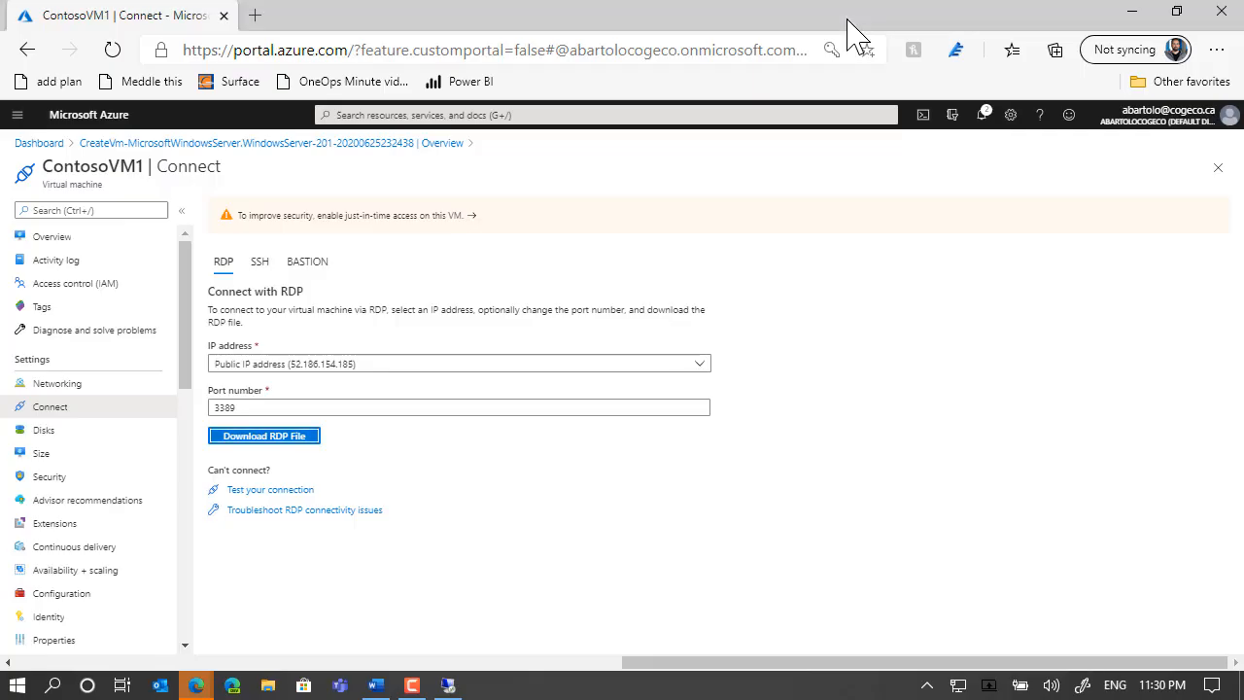
{"action": "left_click", "coordinate": [78, 242]}
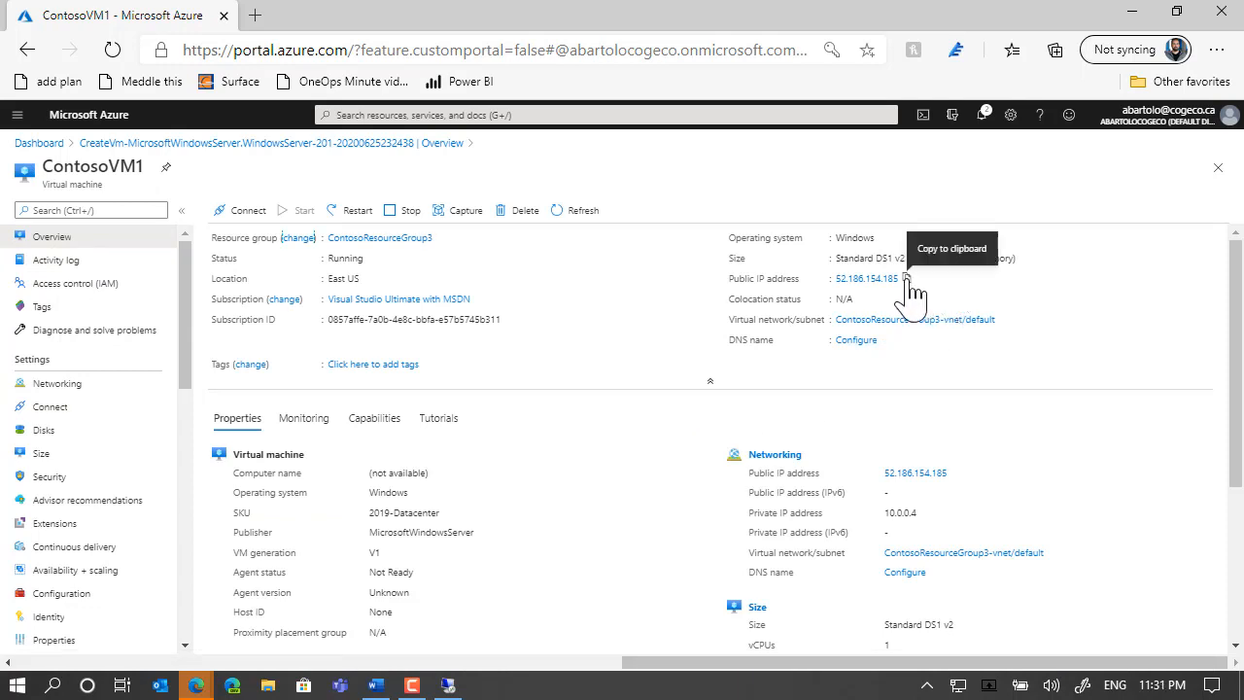
{"action": "left_click", "coordinate": [908, 279]}
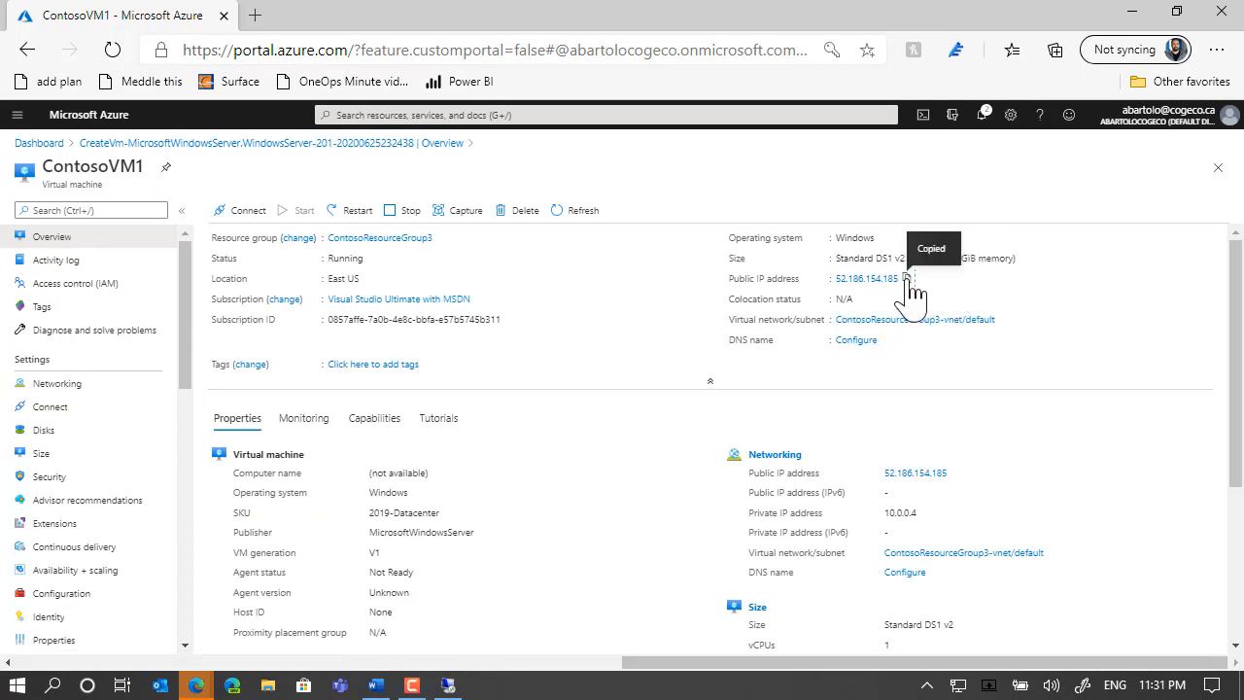
{"action": "left_click", "coordinate": [254, 17]}
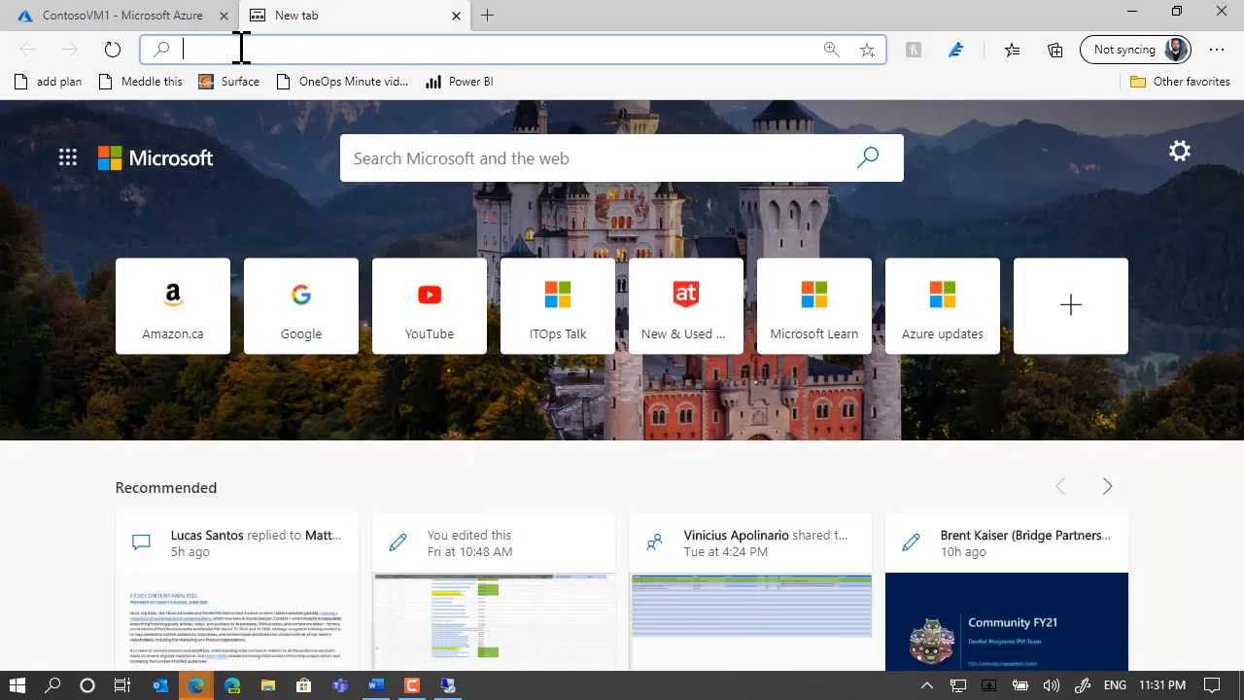
{"action": "key", "text": "ctrl+v"}
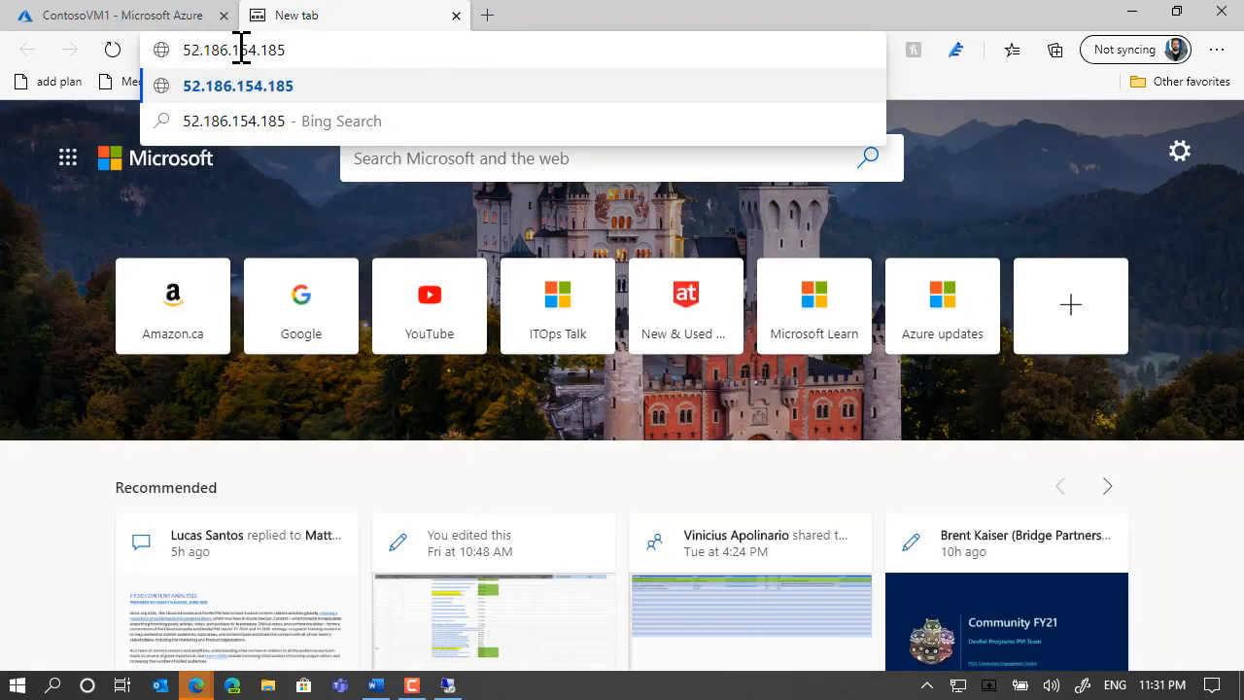
{"action": "key", "text": "Return"}
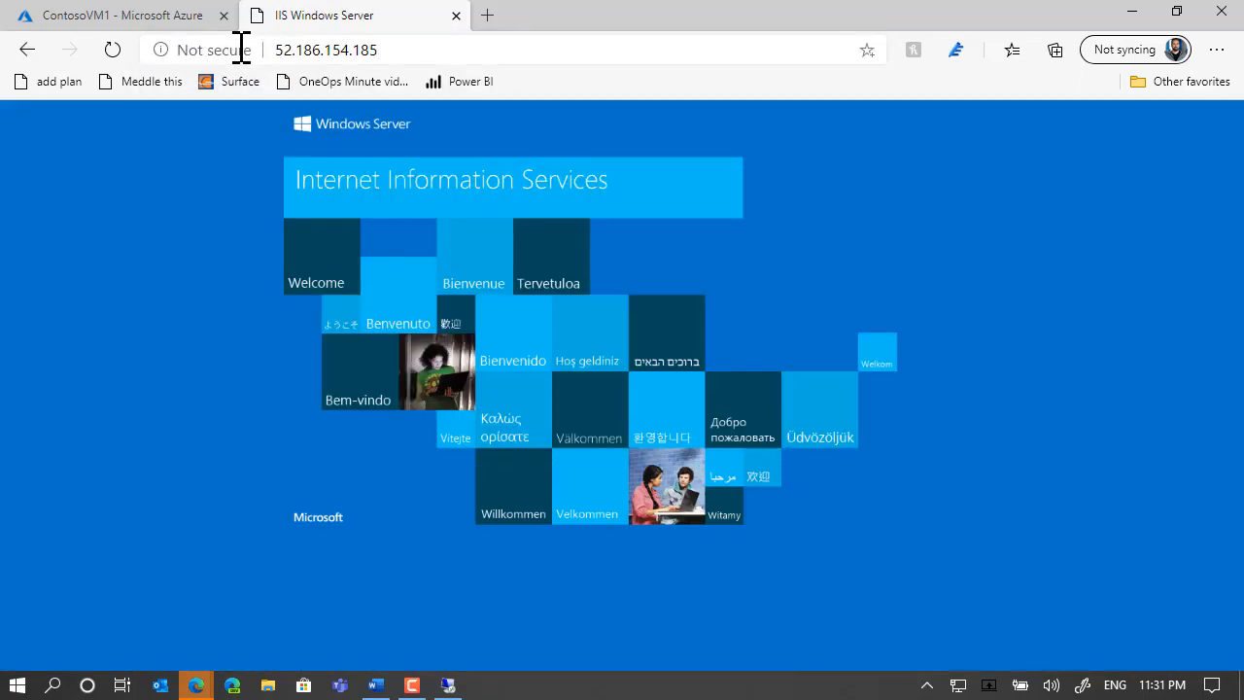